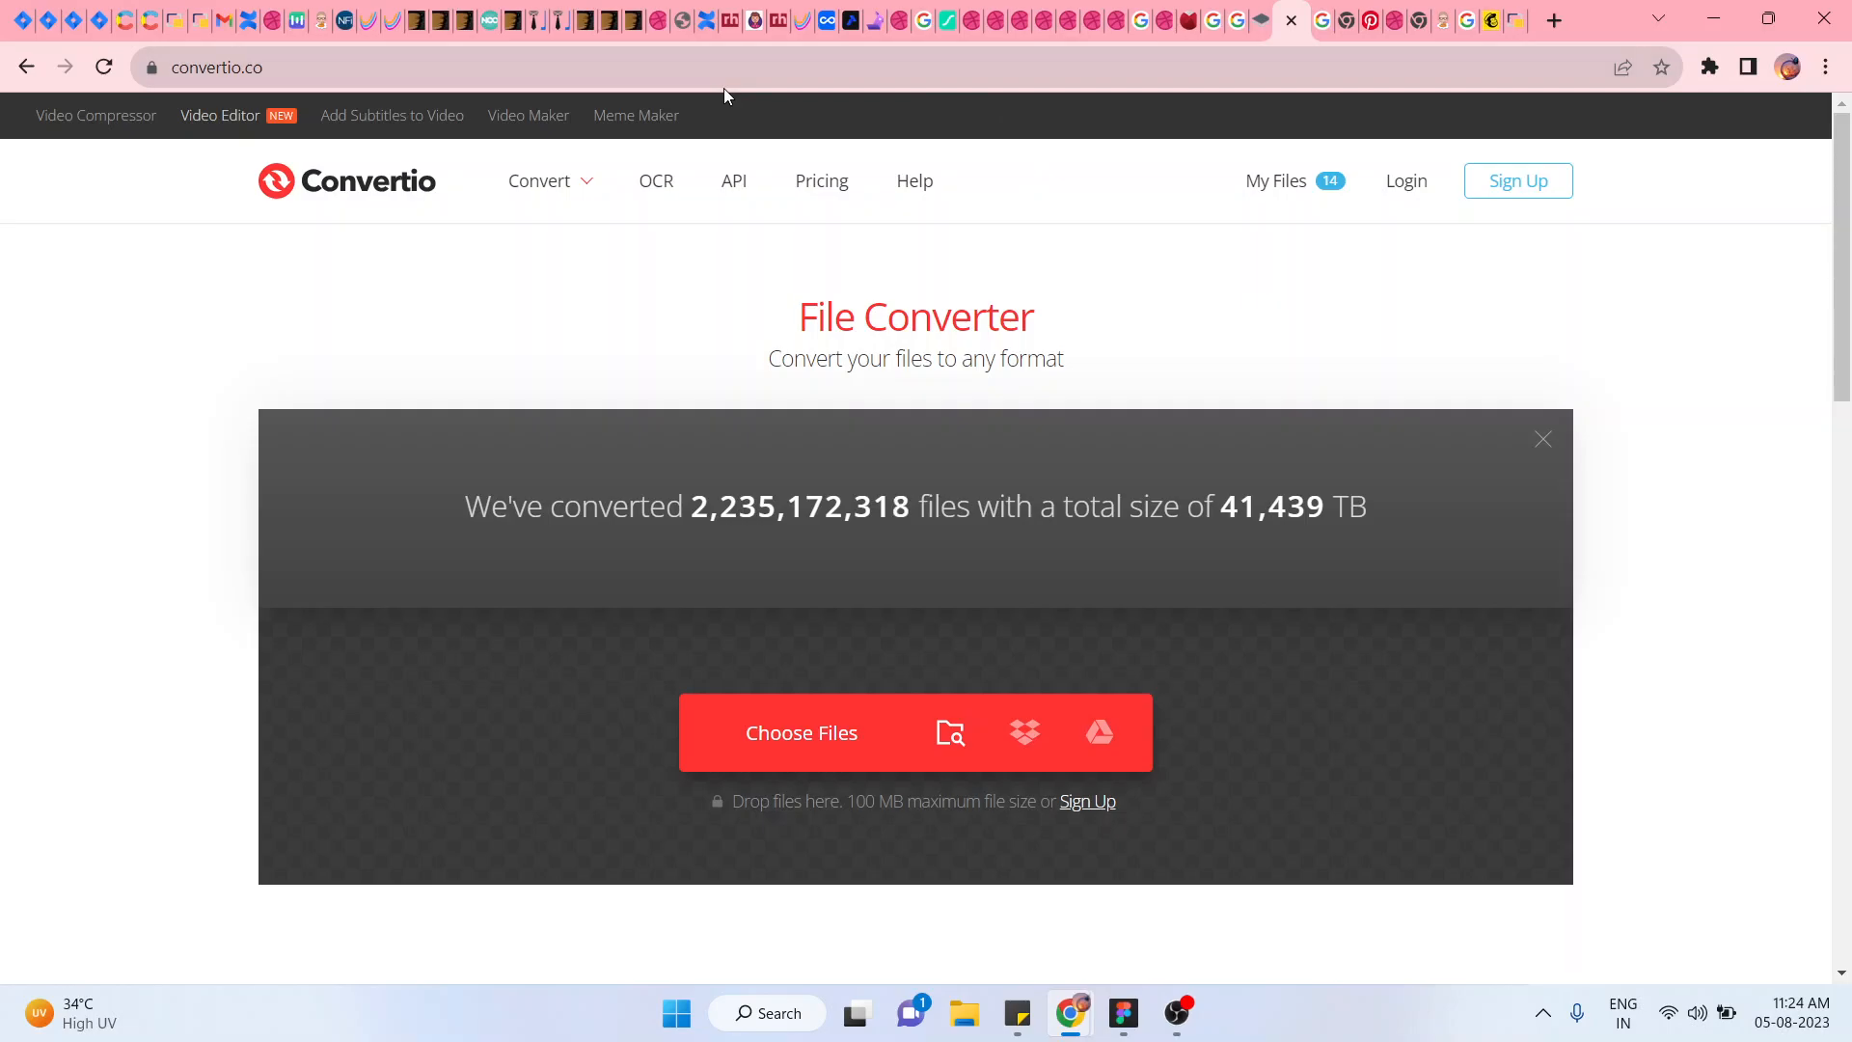
- Open Flaticon's search results for job icons in a new browser tab
left_click(1555, 20)
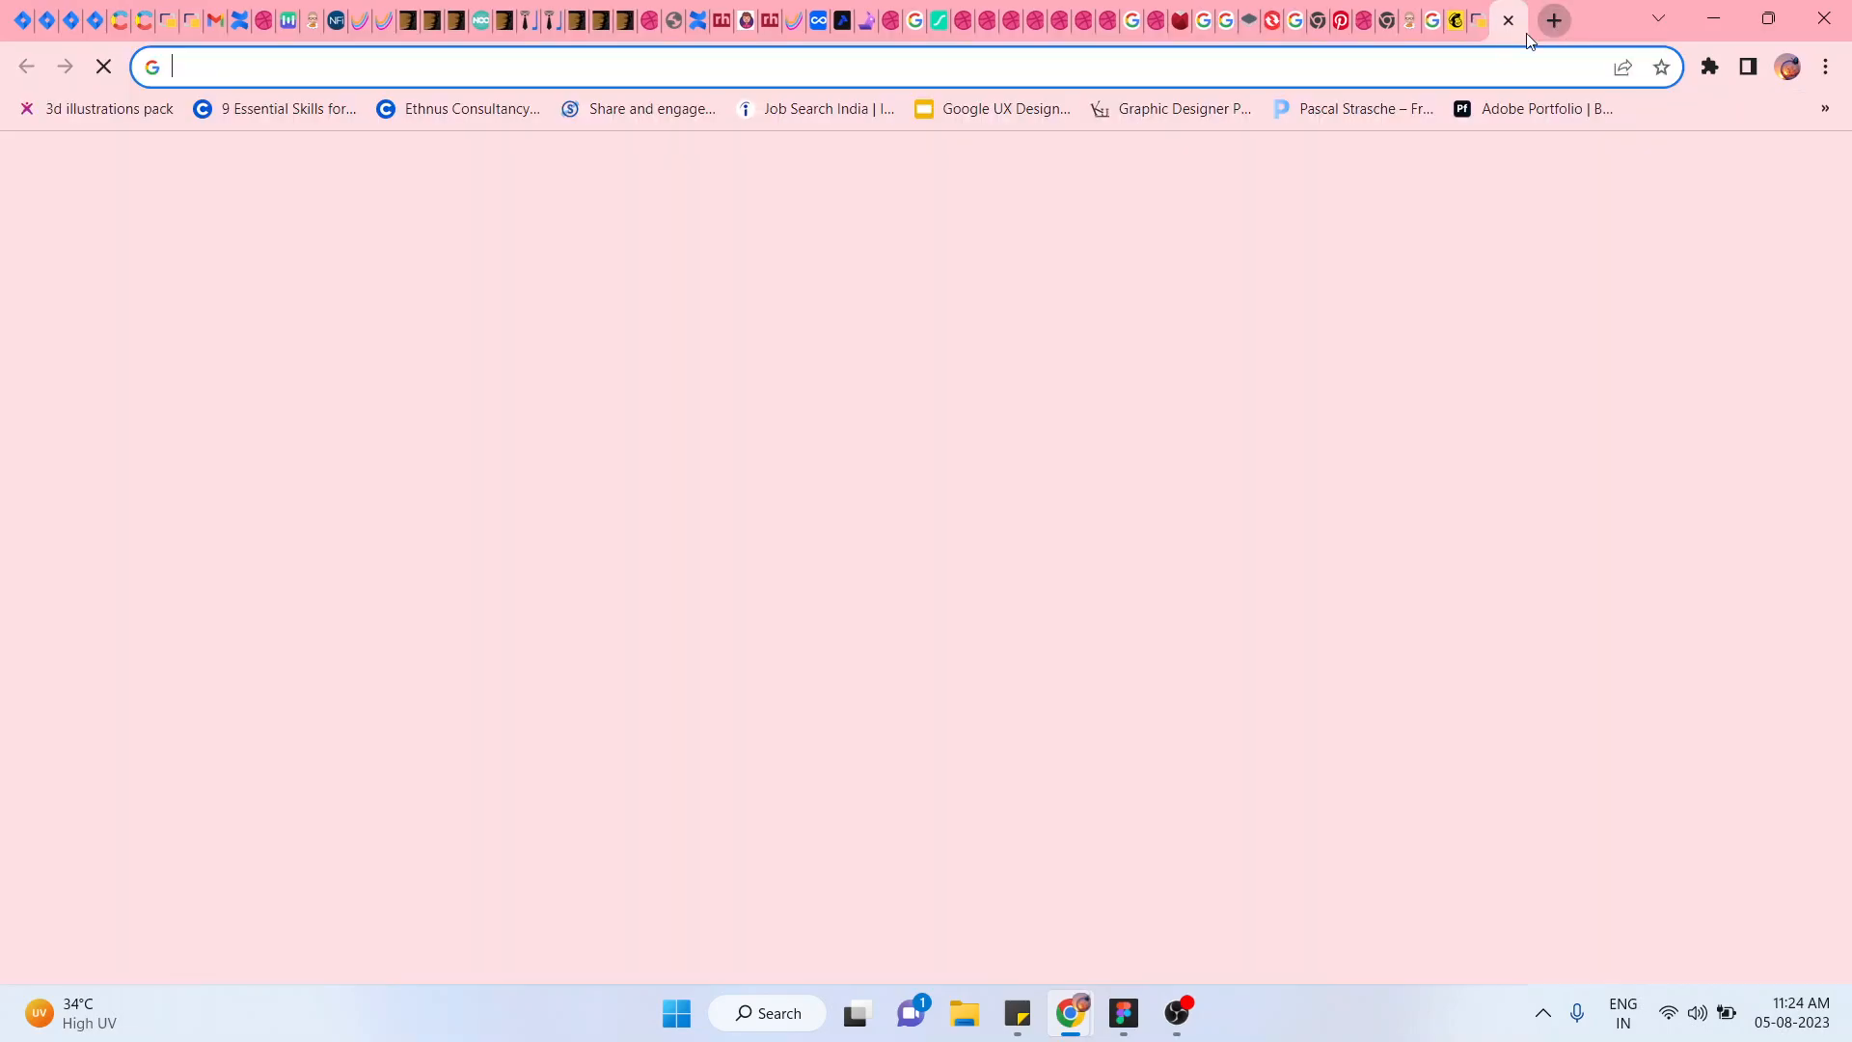
type("fl")
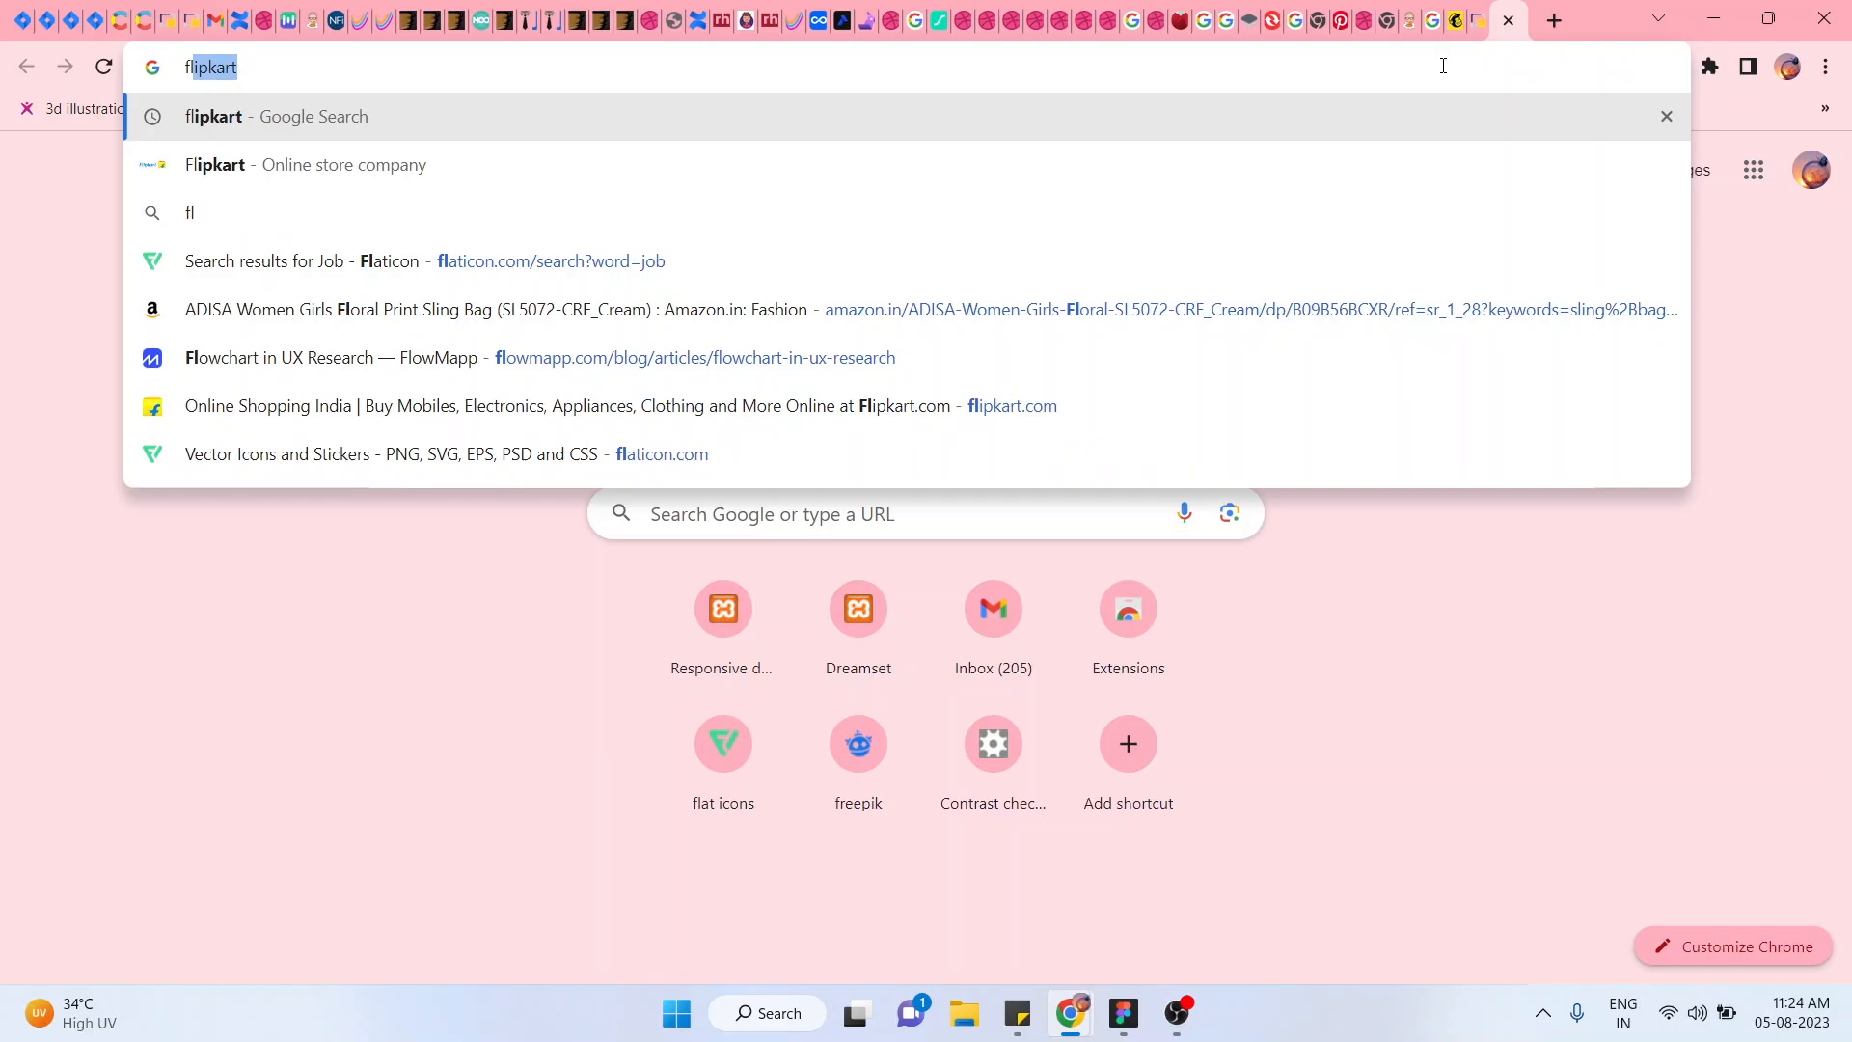
key("Caps_Lock")
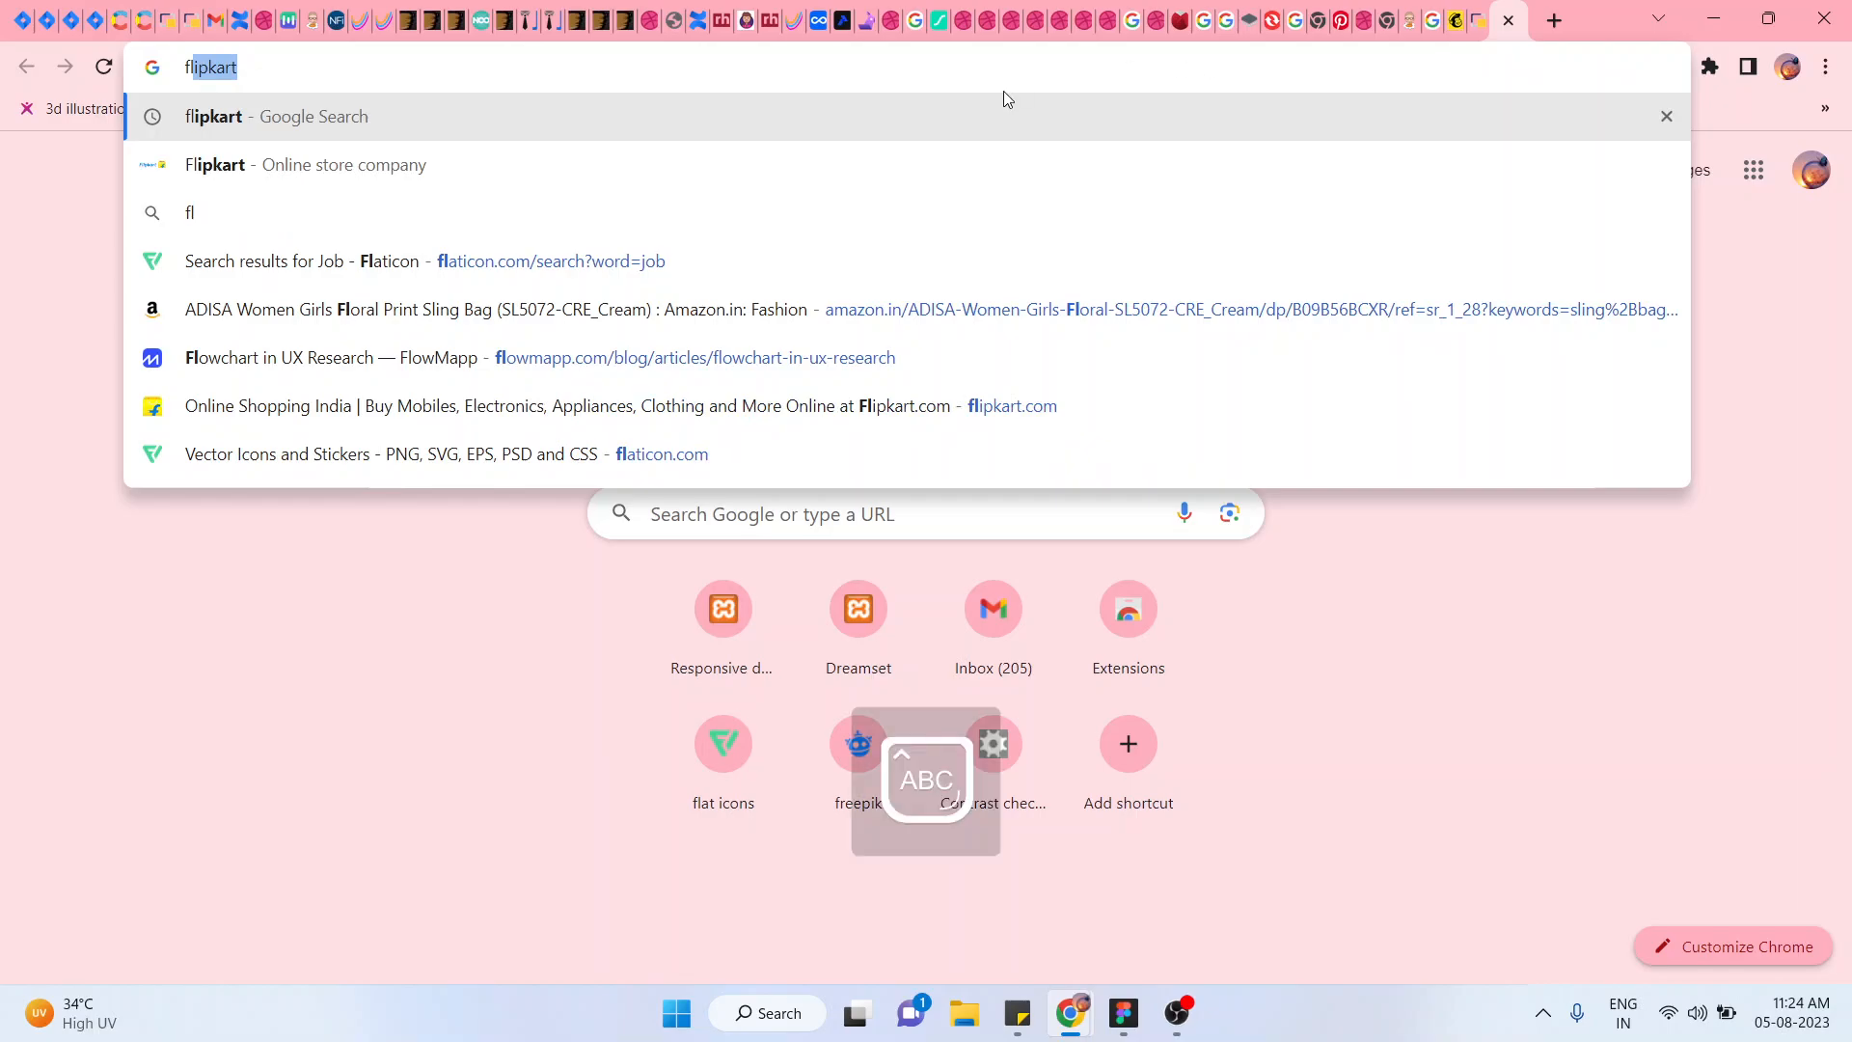
left_click(814, 255)
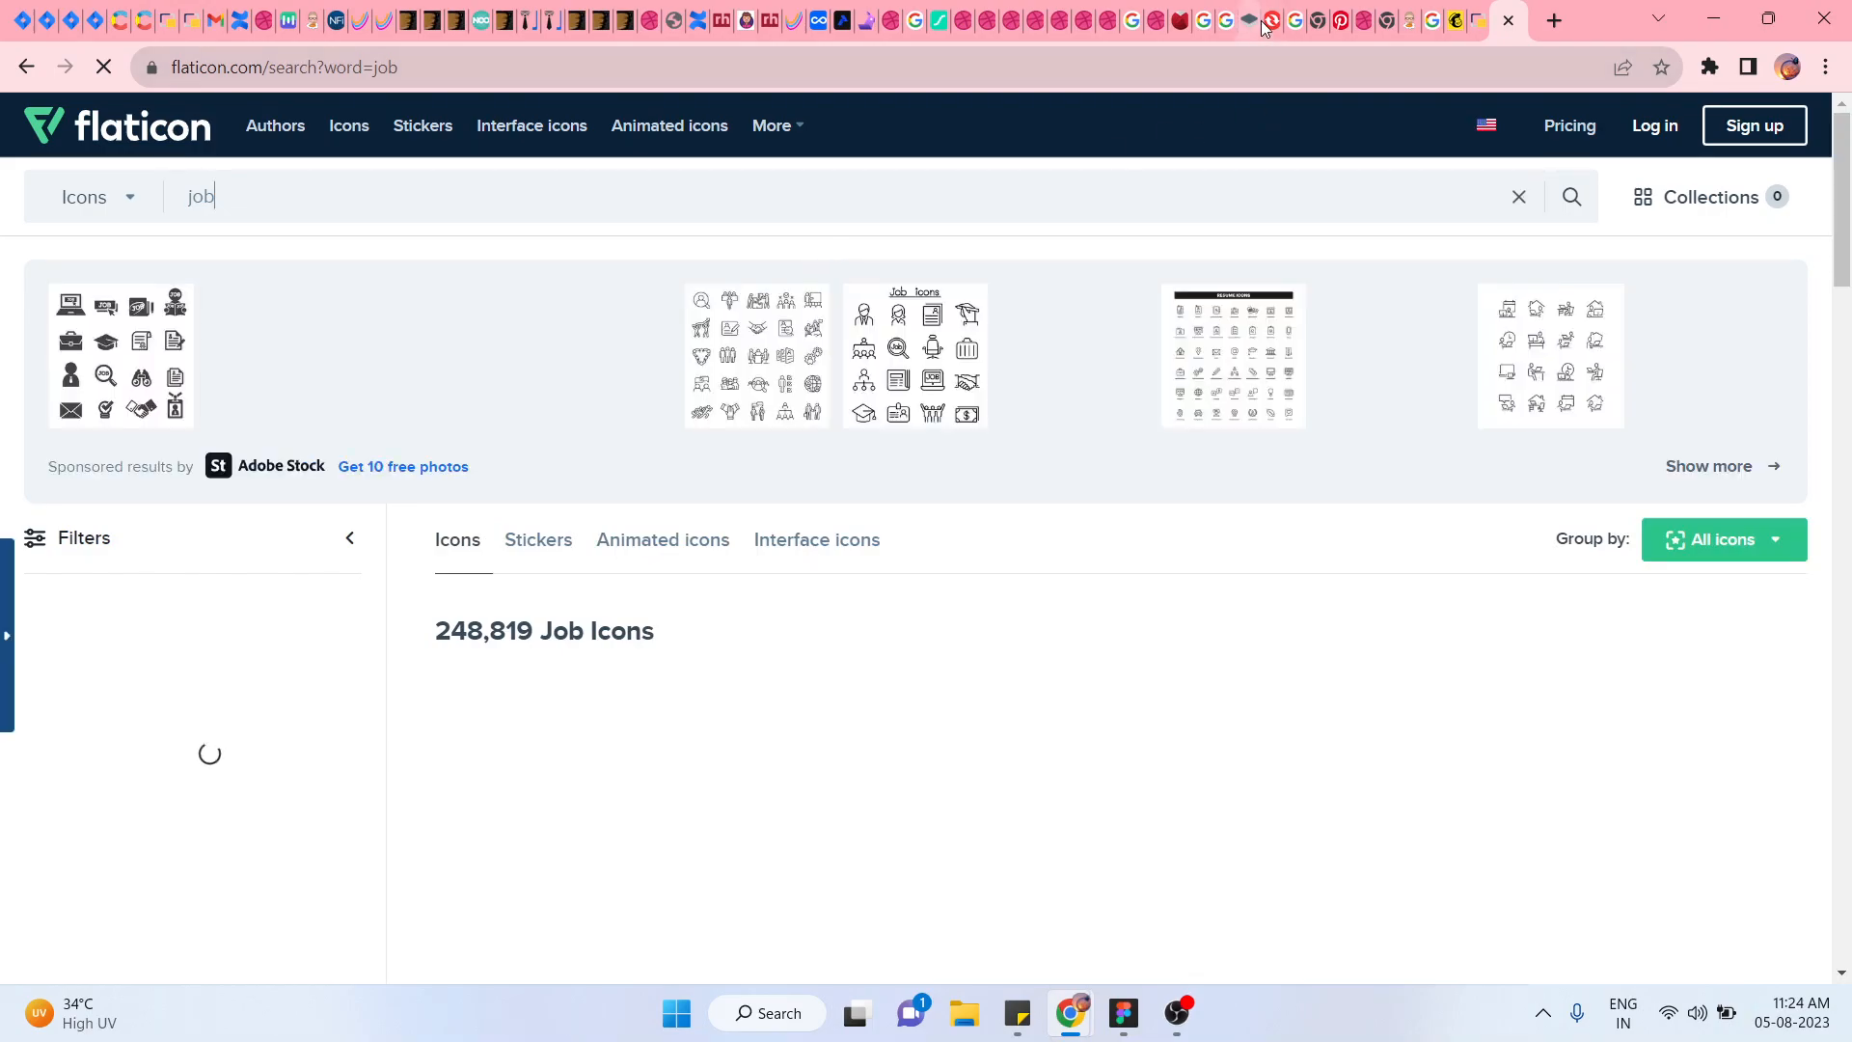
- Download the clipboard-style "Job description" icon with the person and checklist as a free PNG, and dismiss the attribution notice
scroll(779, 772, "down", 4)
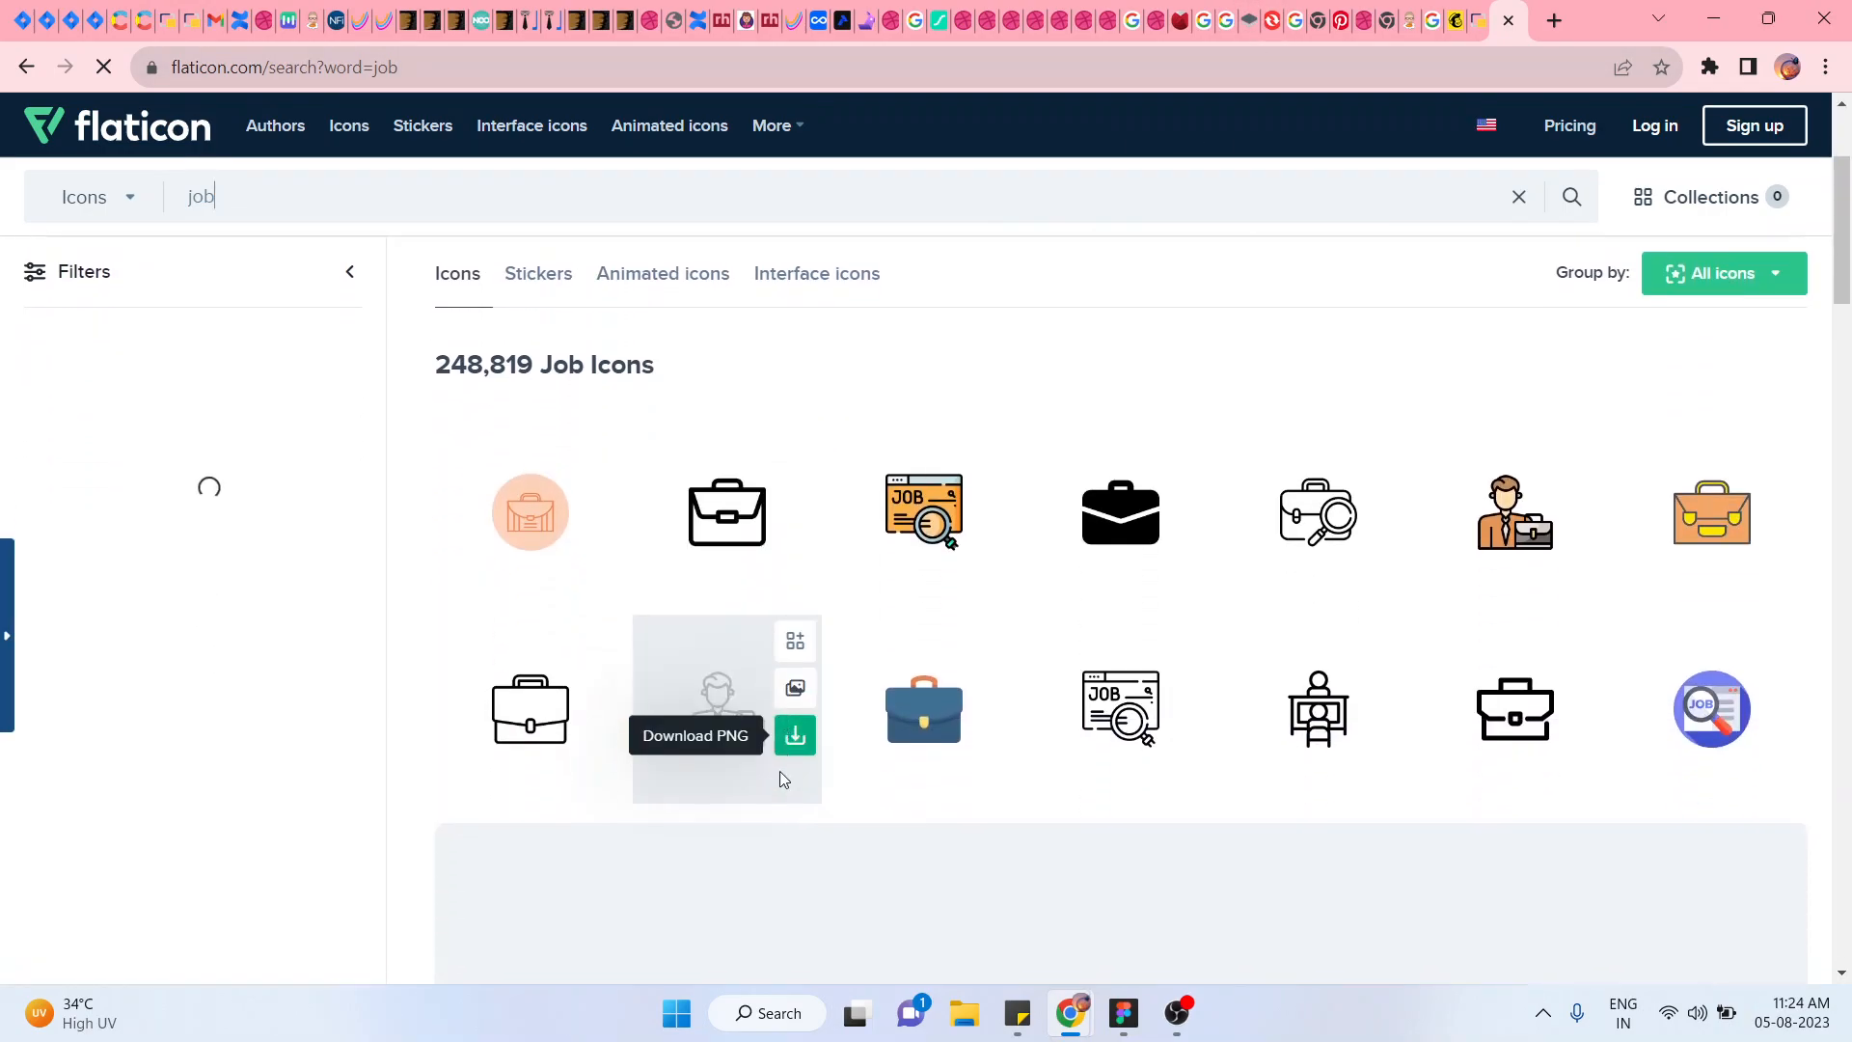
scroll(762, 579, "down", 2)
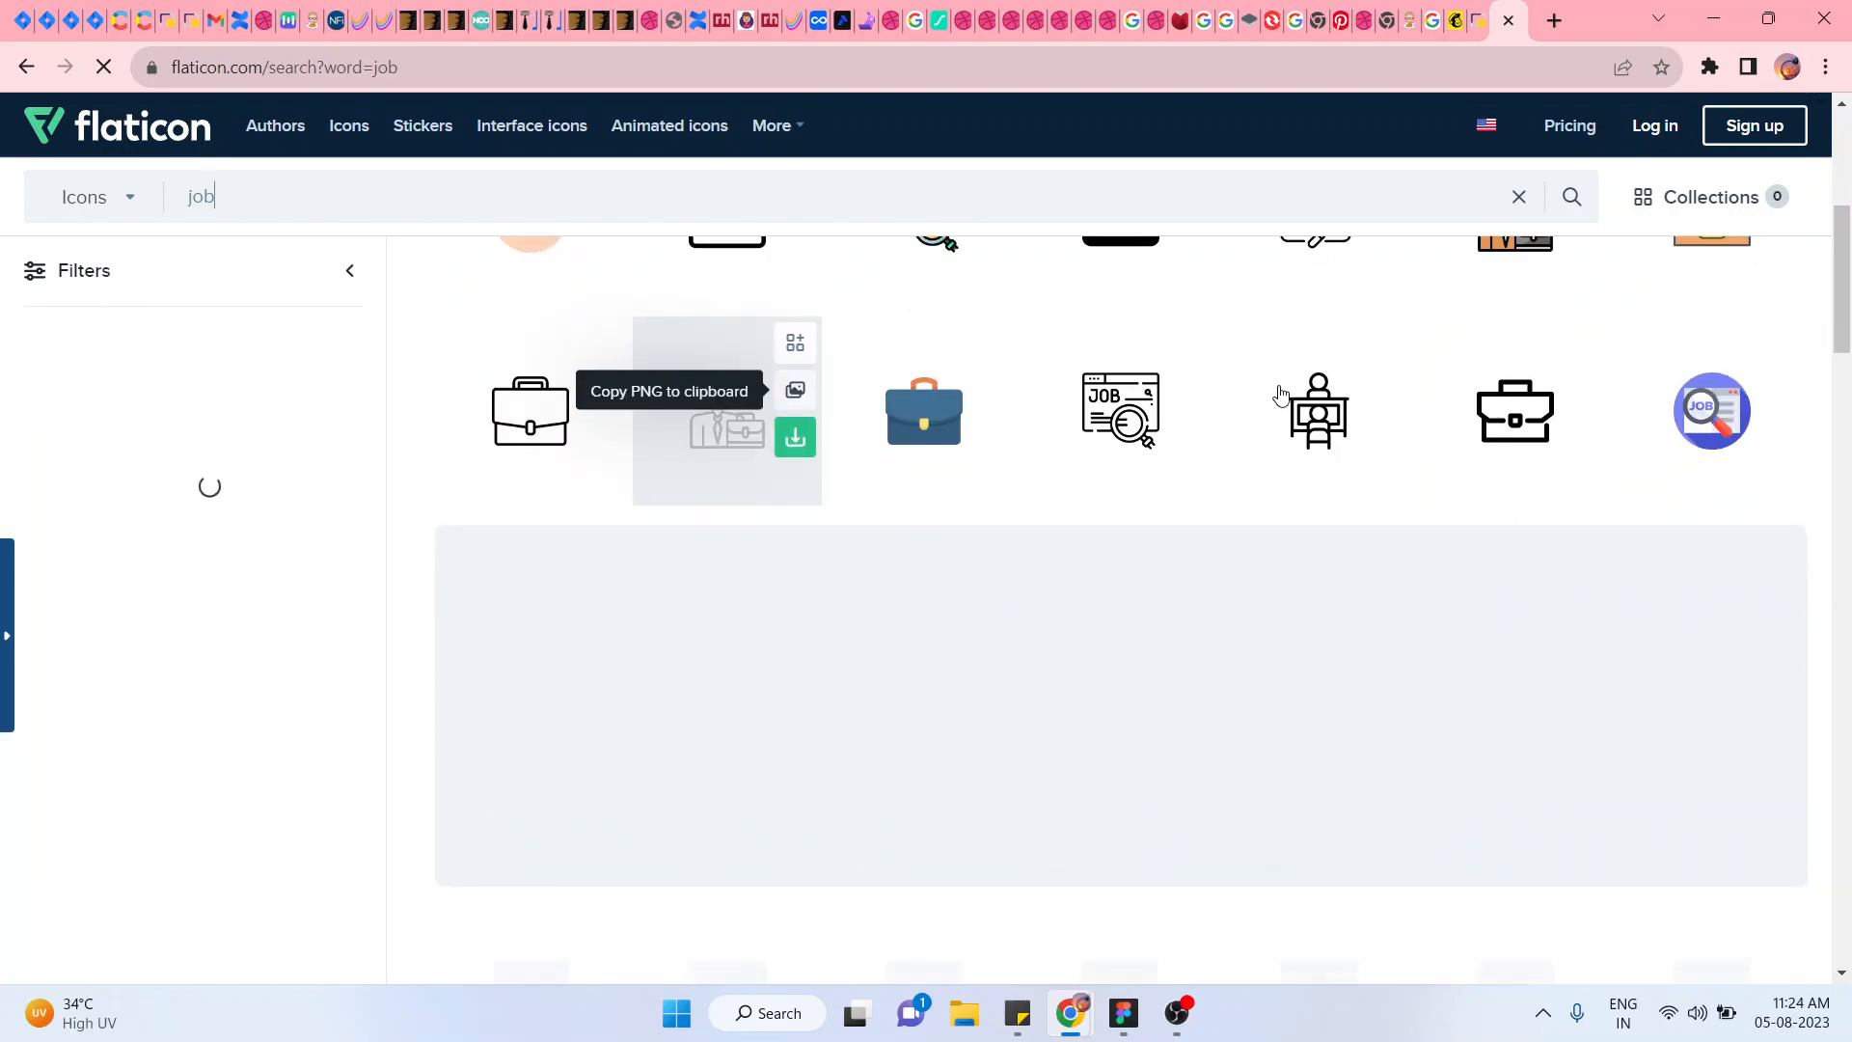
scroll(1146, 470, "down", 6)
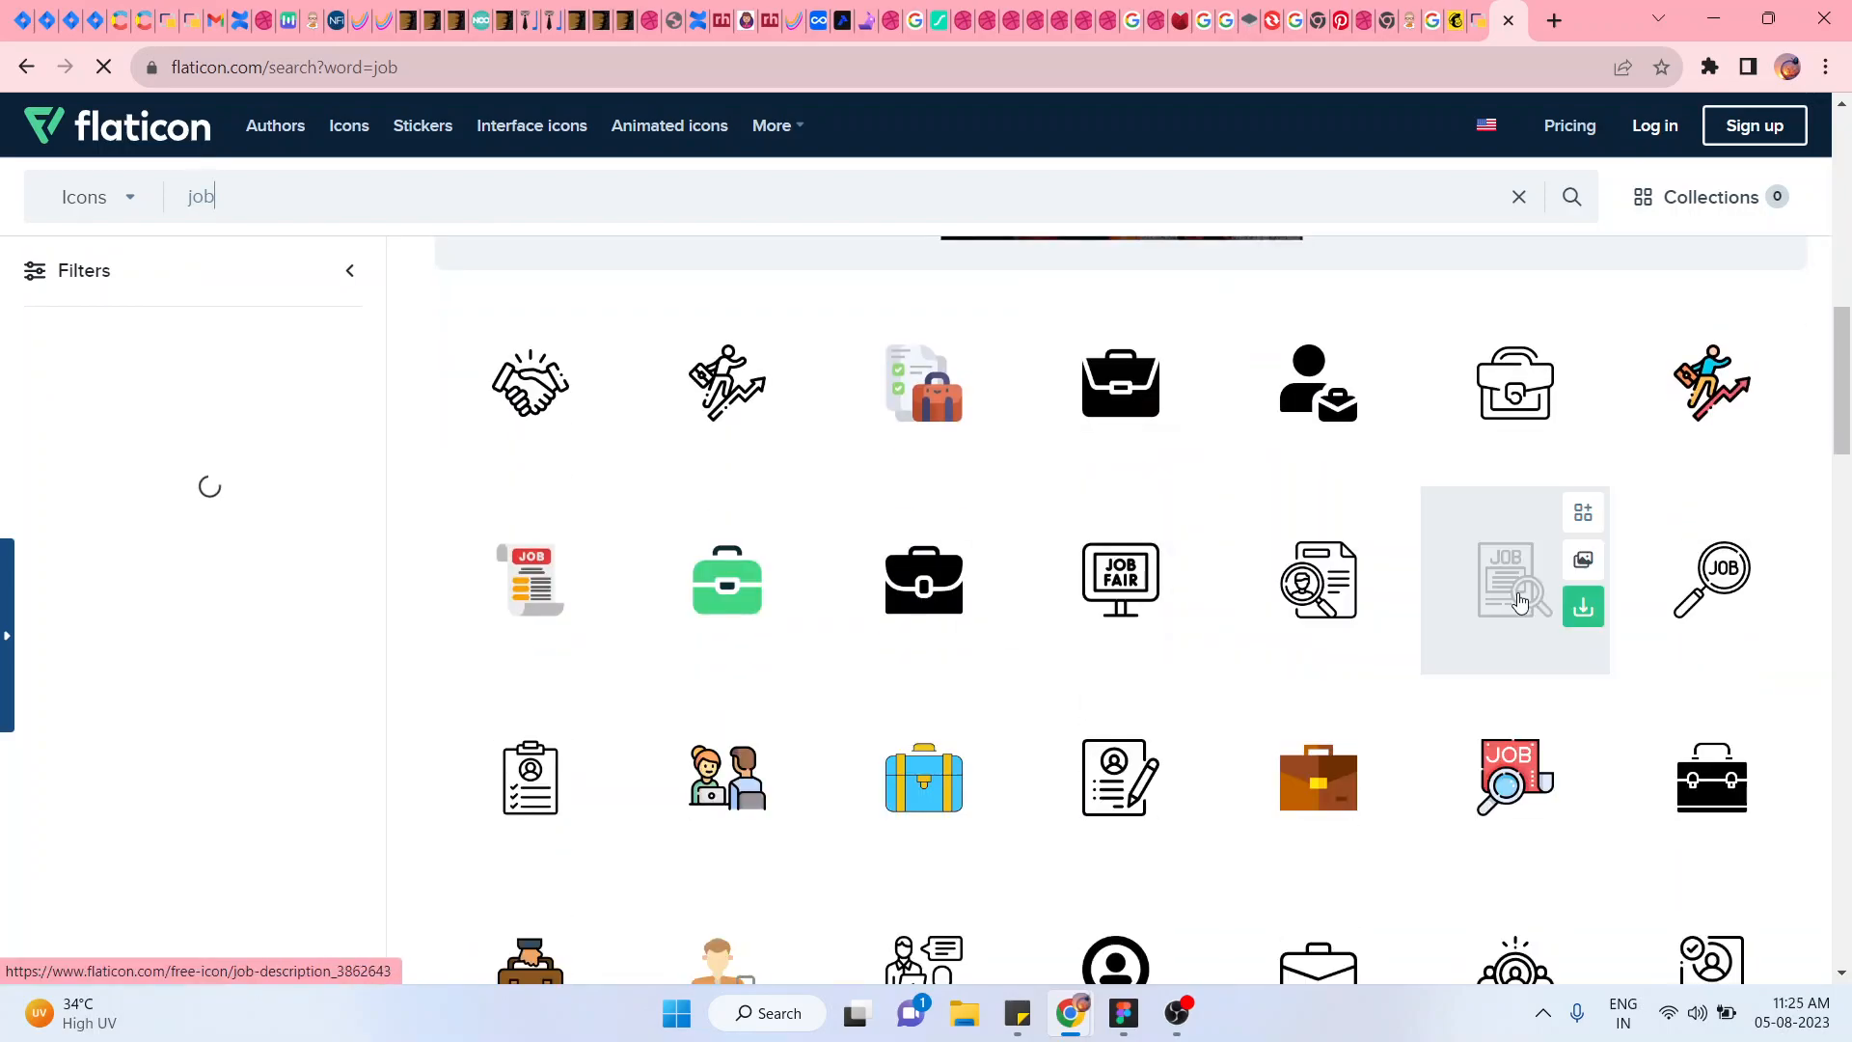
scroll(808, 682, "down", 1)
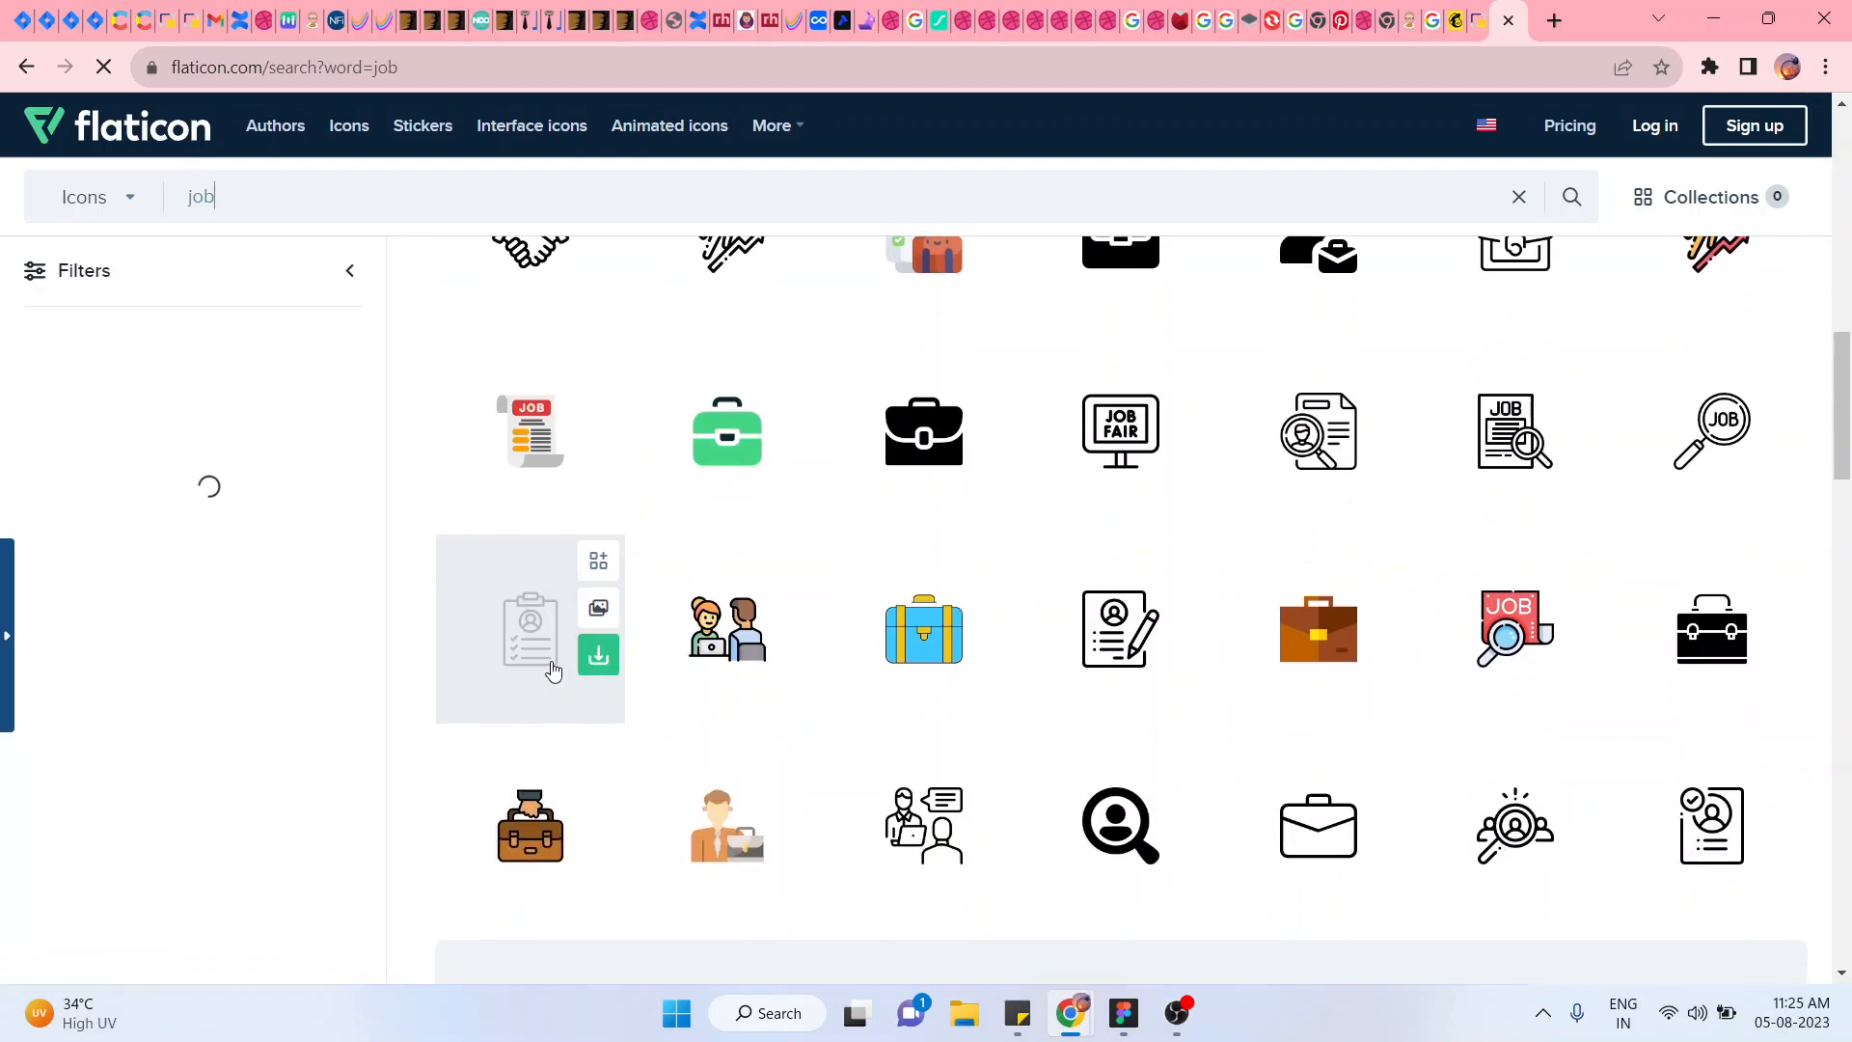
left_click(600, 662)
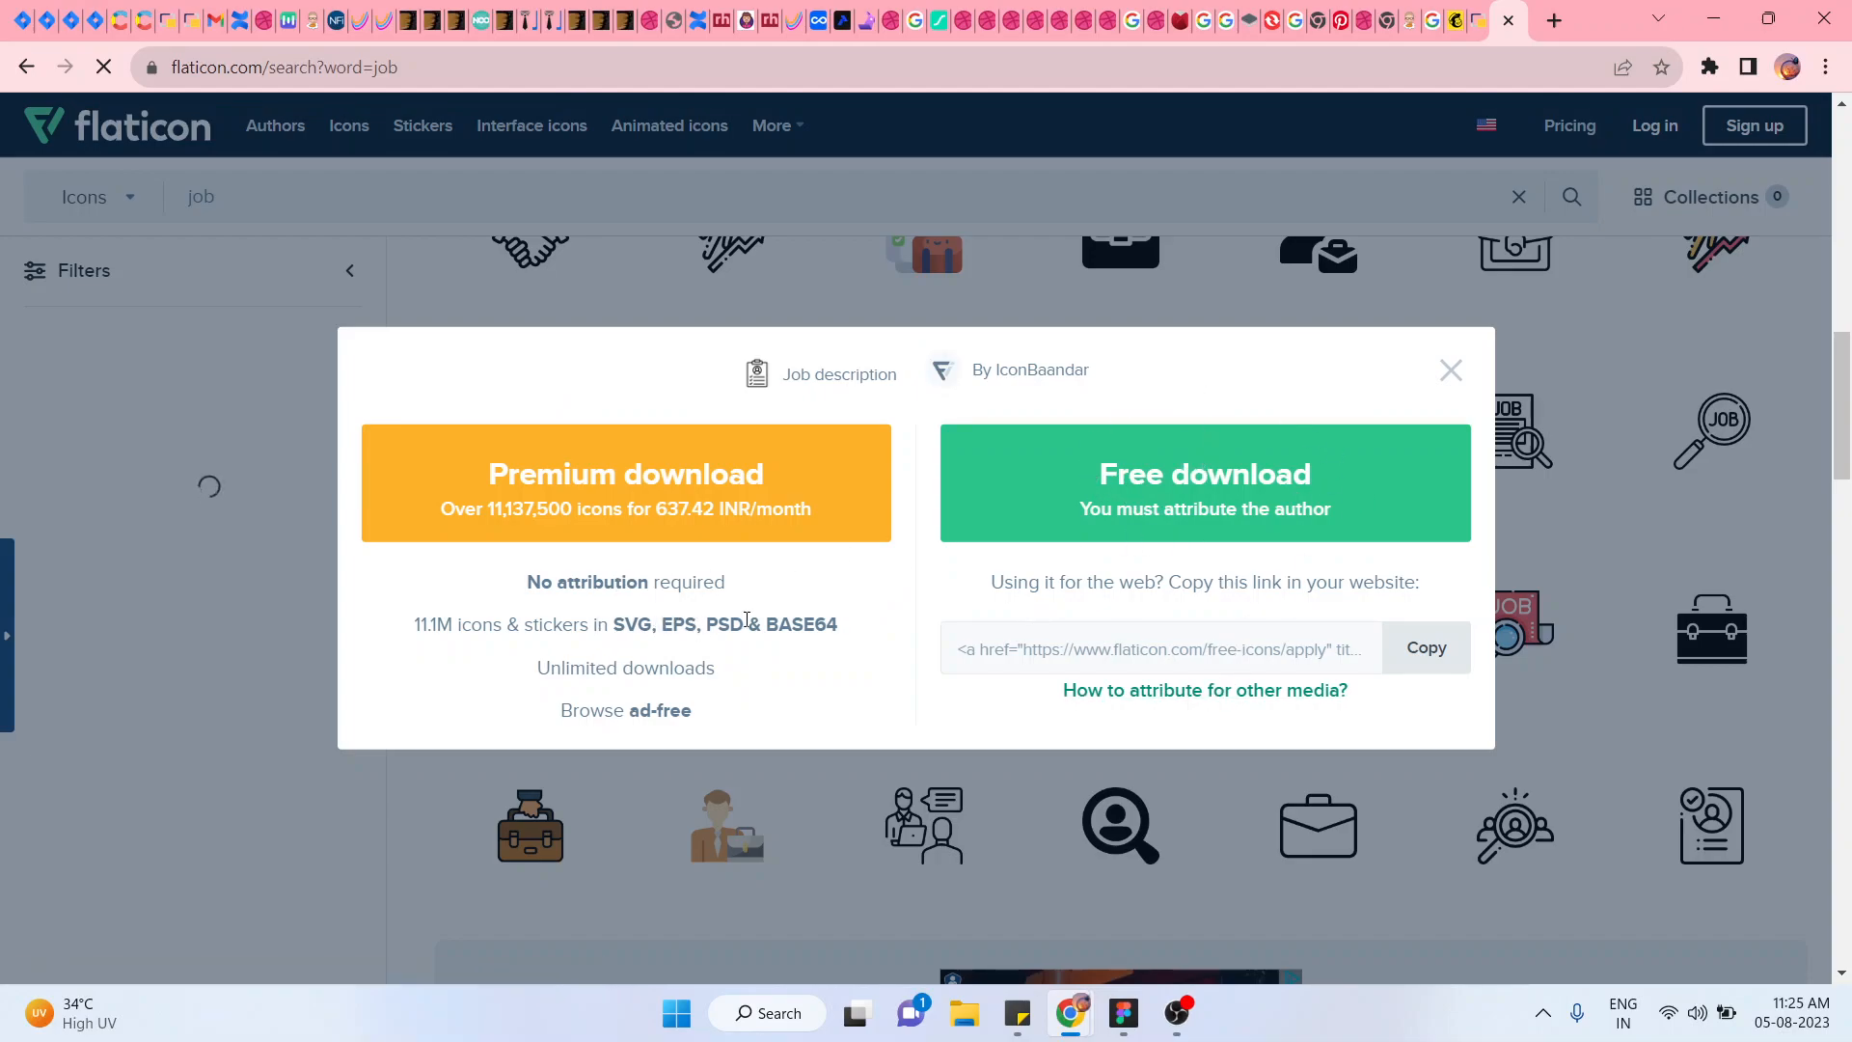
left_click(1303, 488)
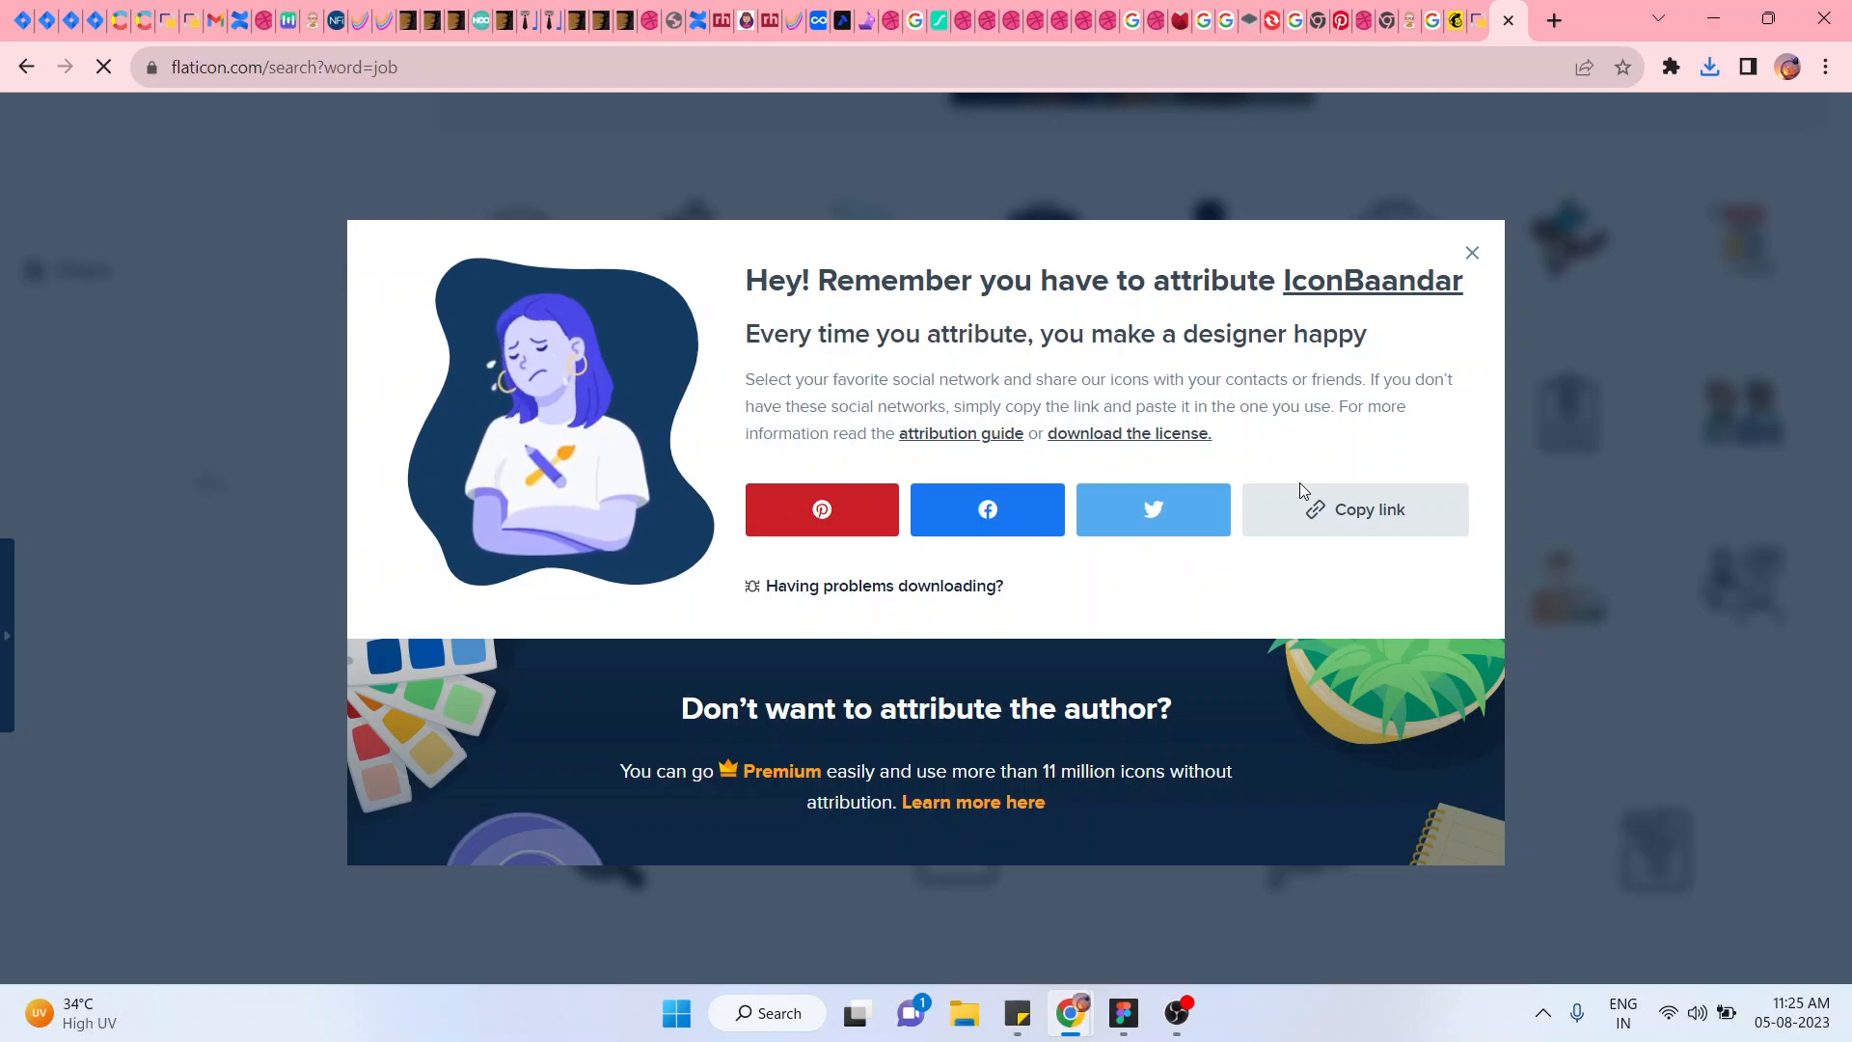
left_click(1472, 257)
- Go back to the Convertio page and load the job-description PNG from the Downloads folder
left_click(1279, 25)
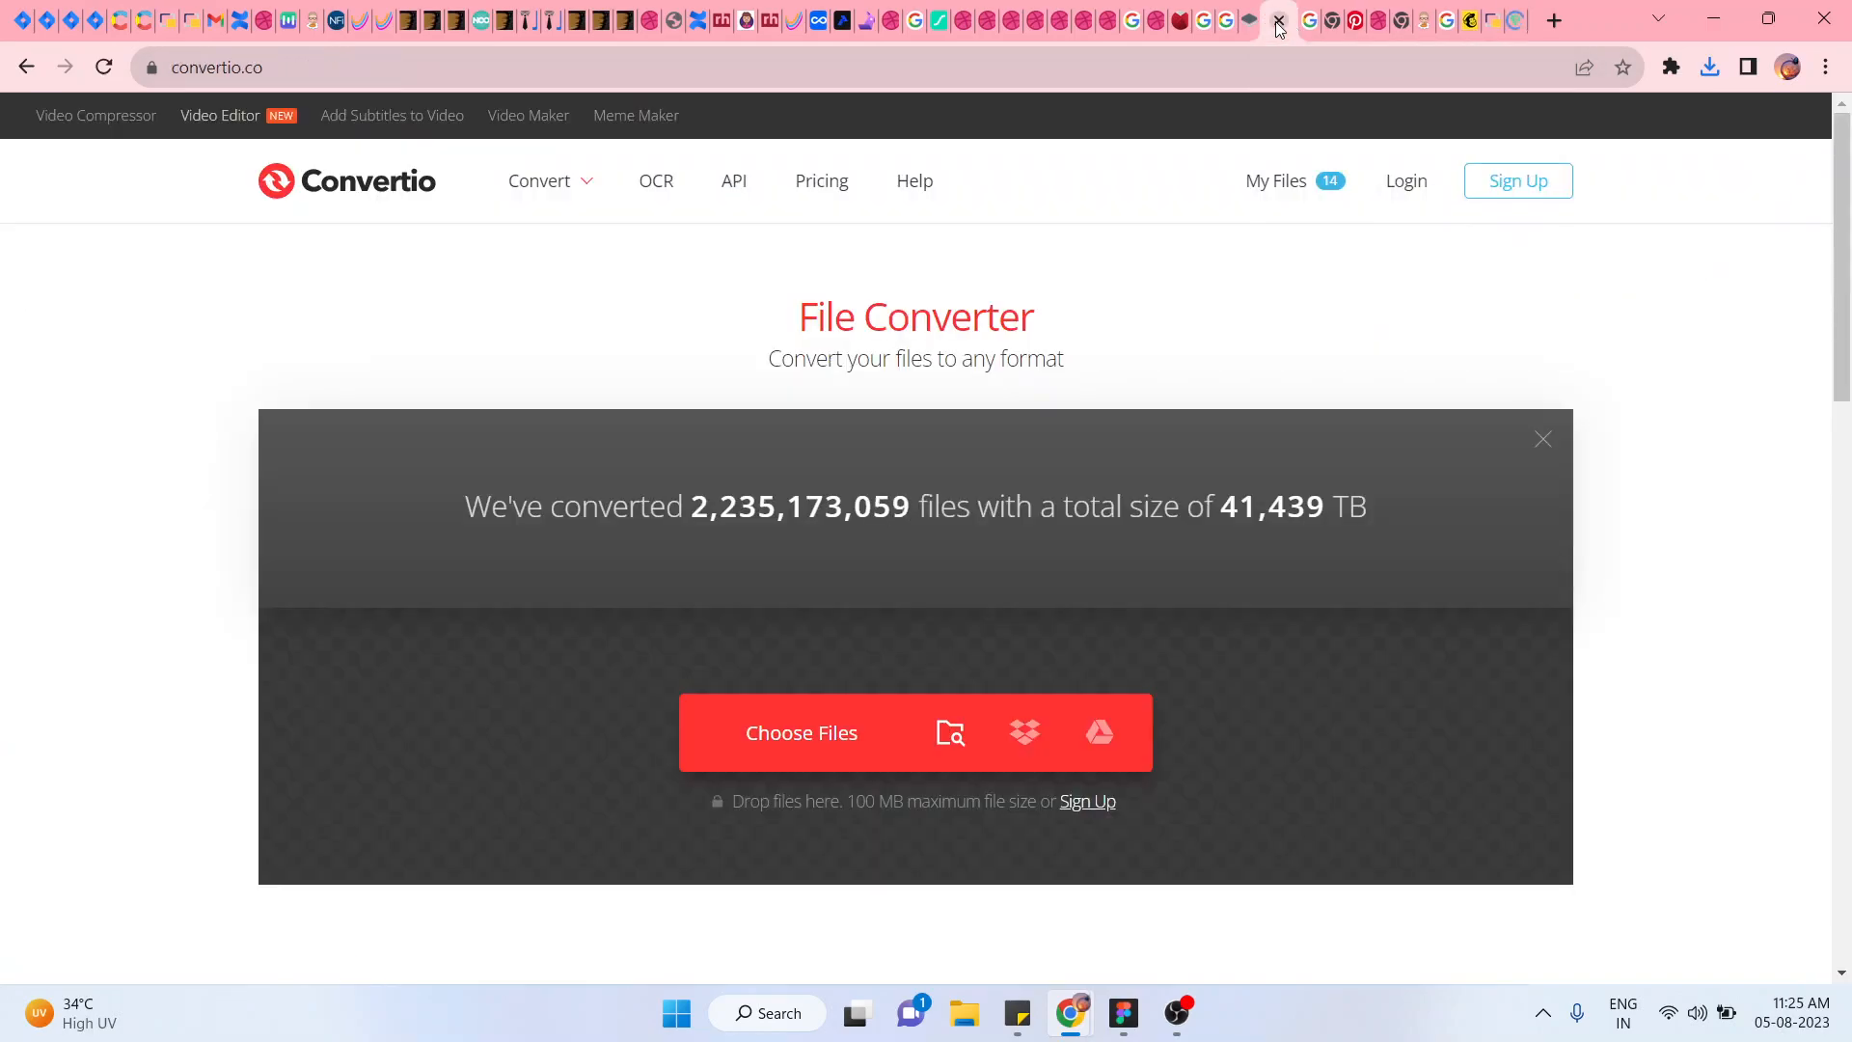
left_click(853, 736)
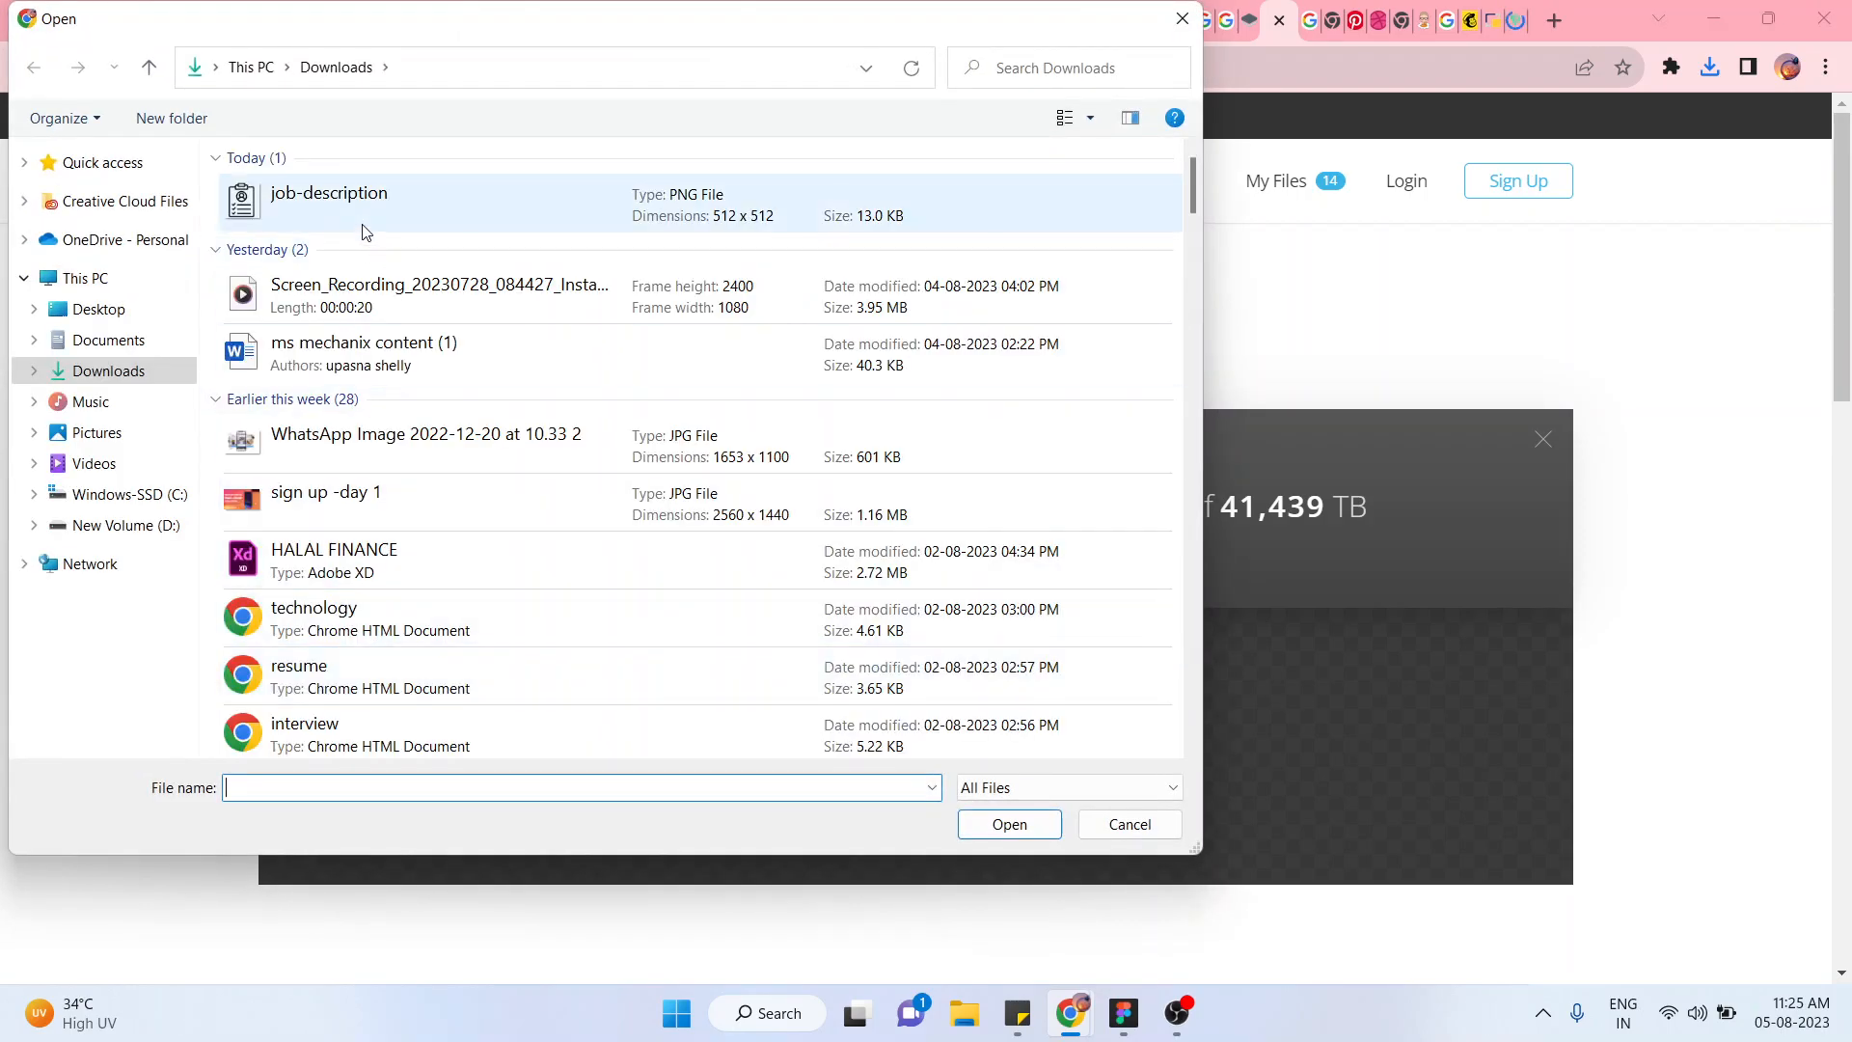
double_click(360, 220)
mouse_move(546, 181)
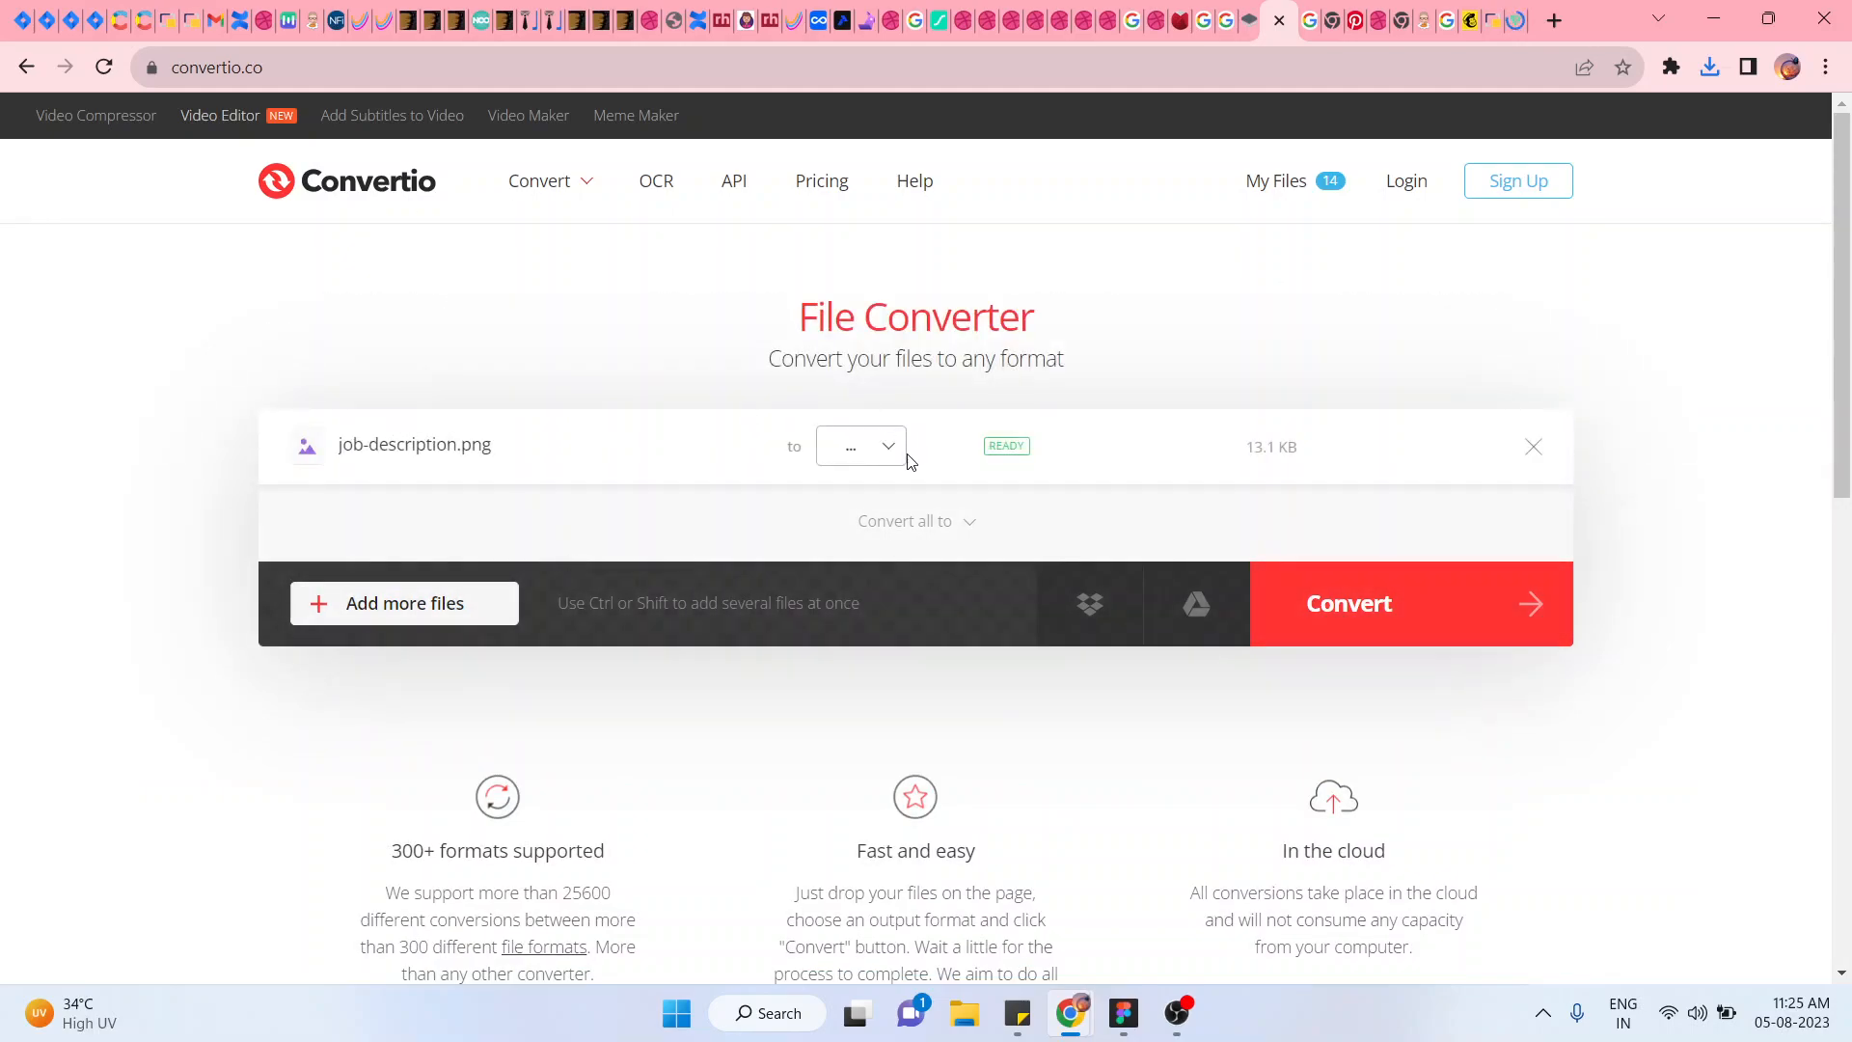
- Convert job-description.png to the SVG image format and download the converted file
left_click(888, 464)
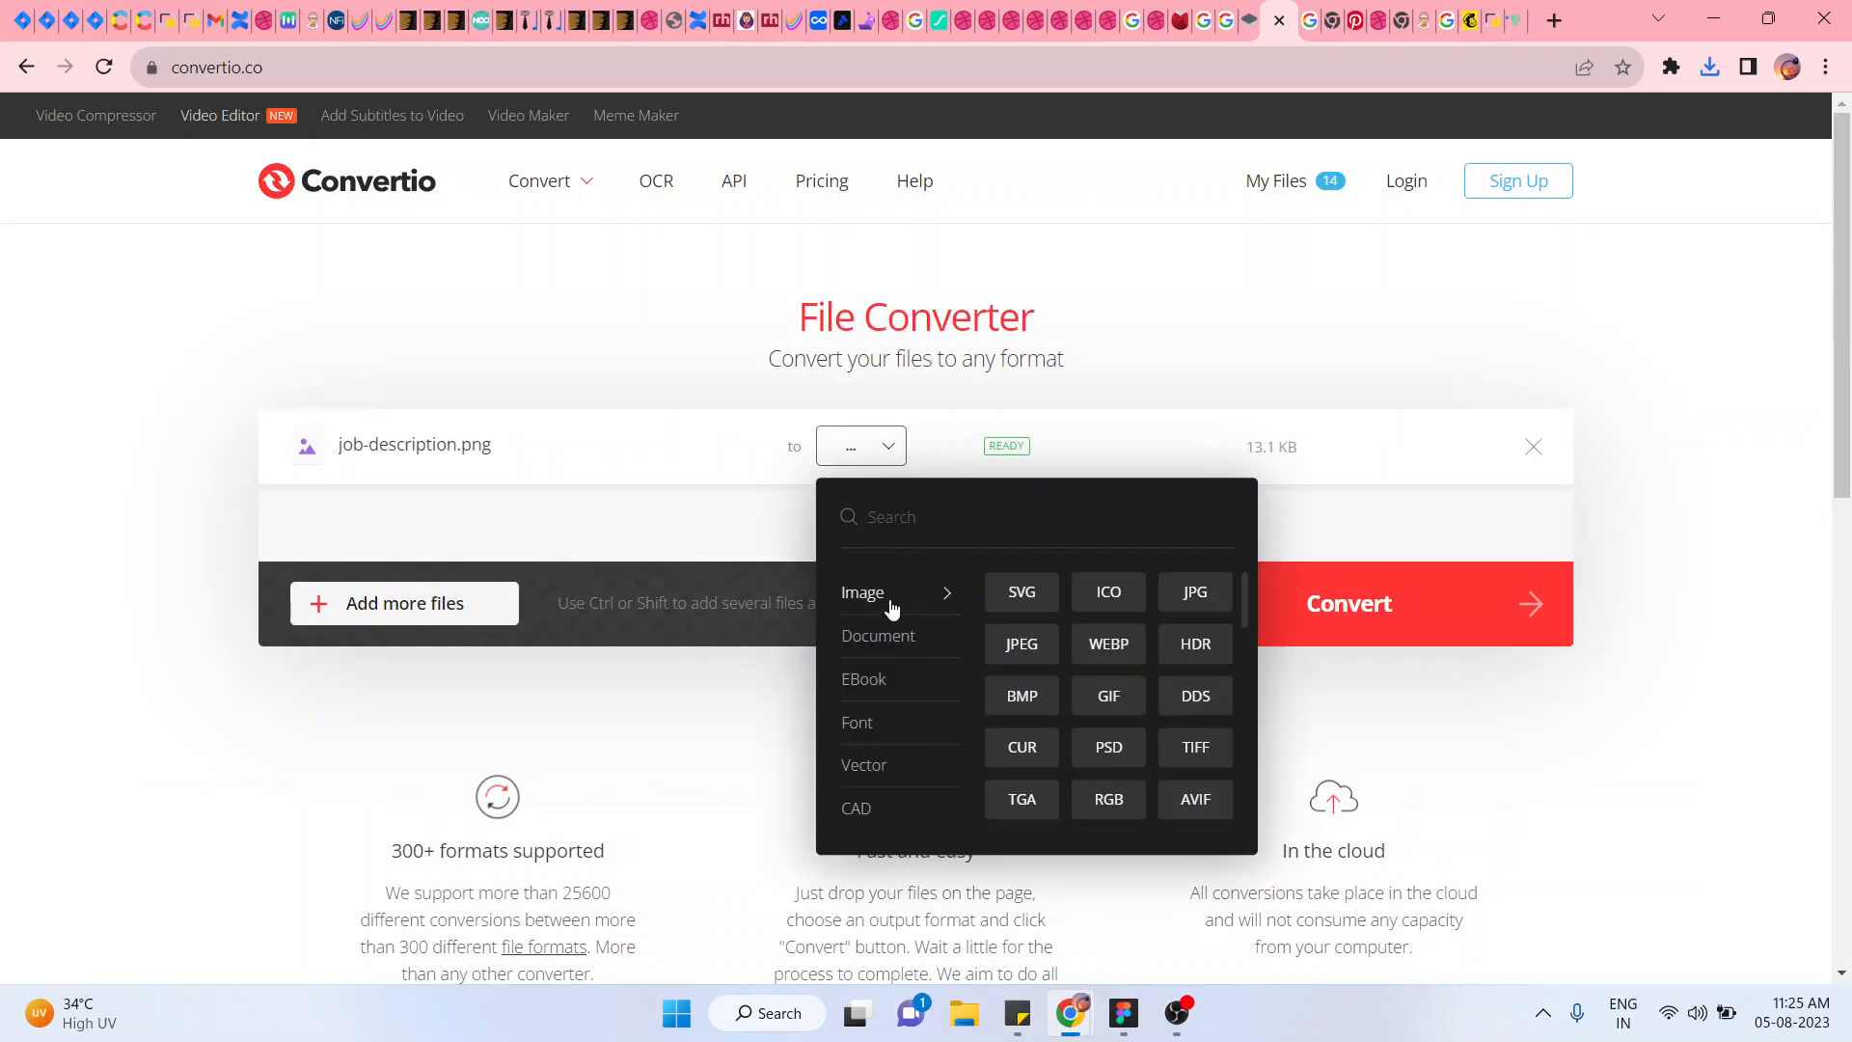
mouse_move(897, 639)
mouse_move(867, 728)
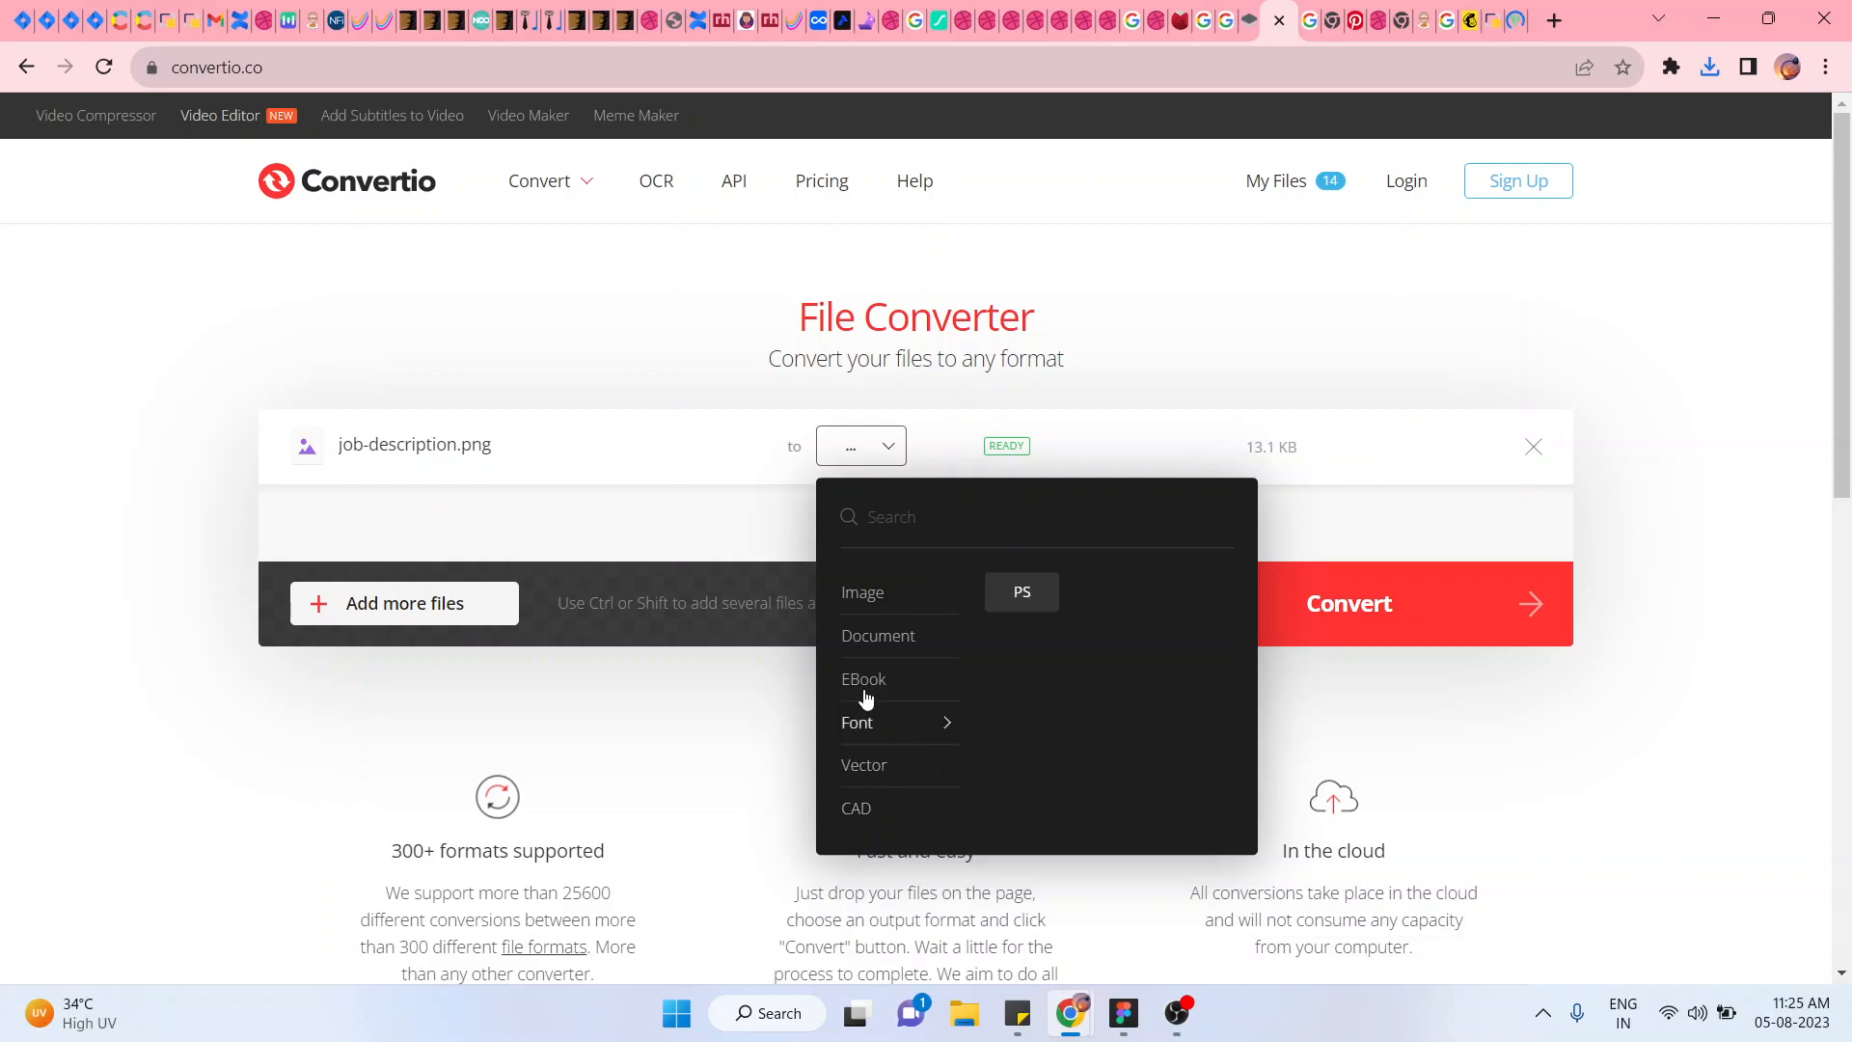
mouse_move(873, 606)
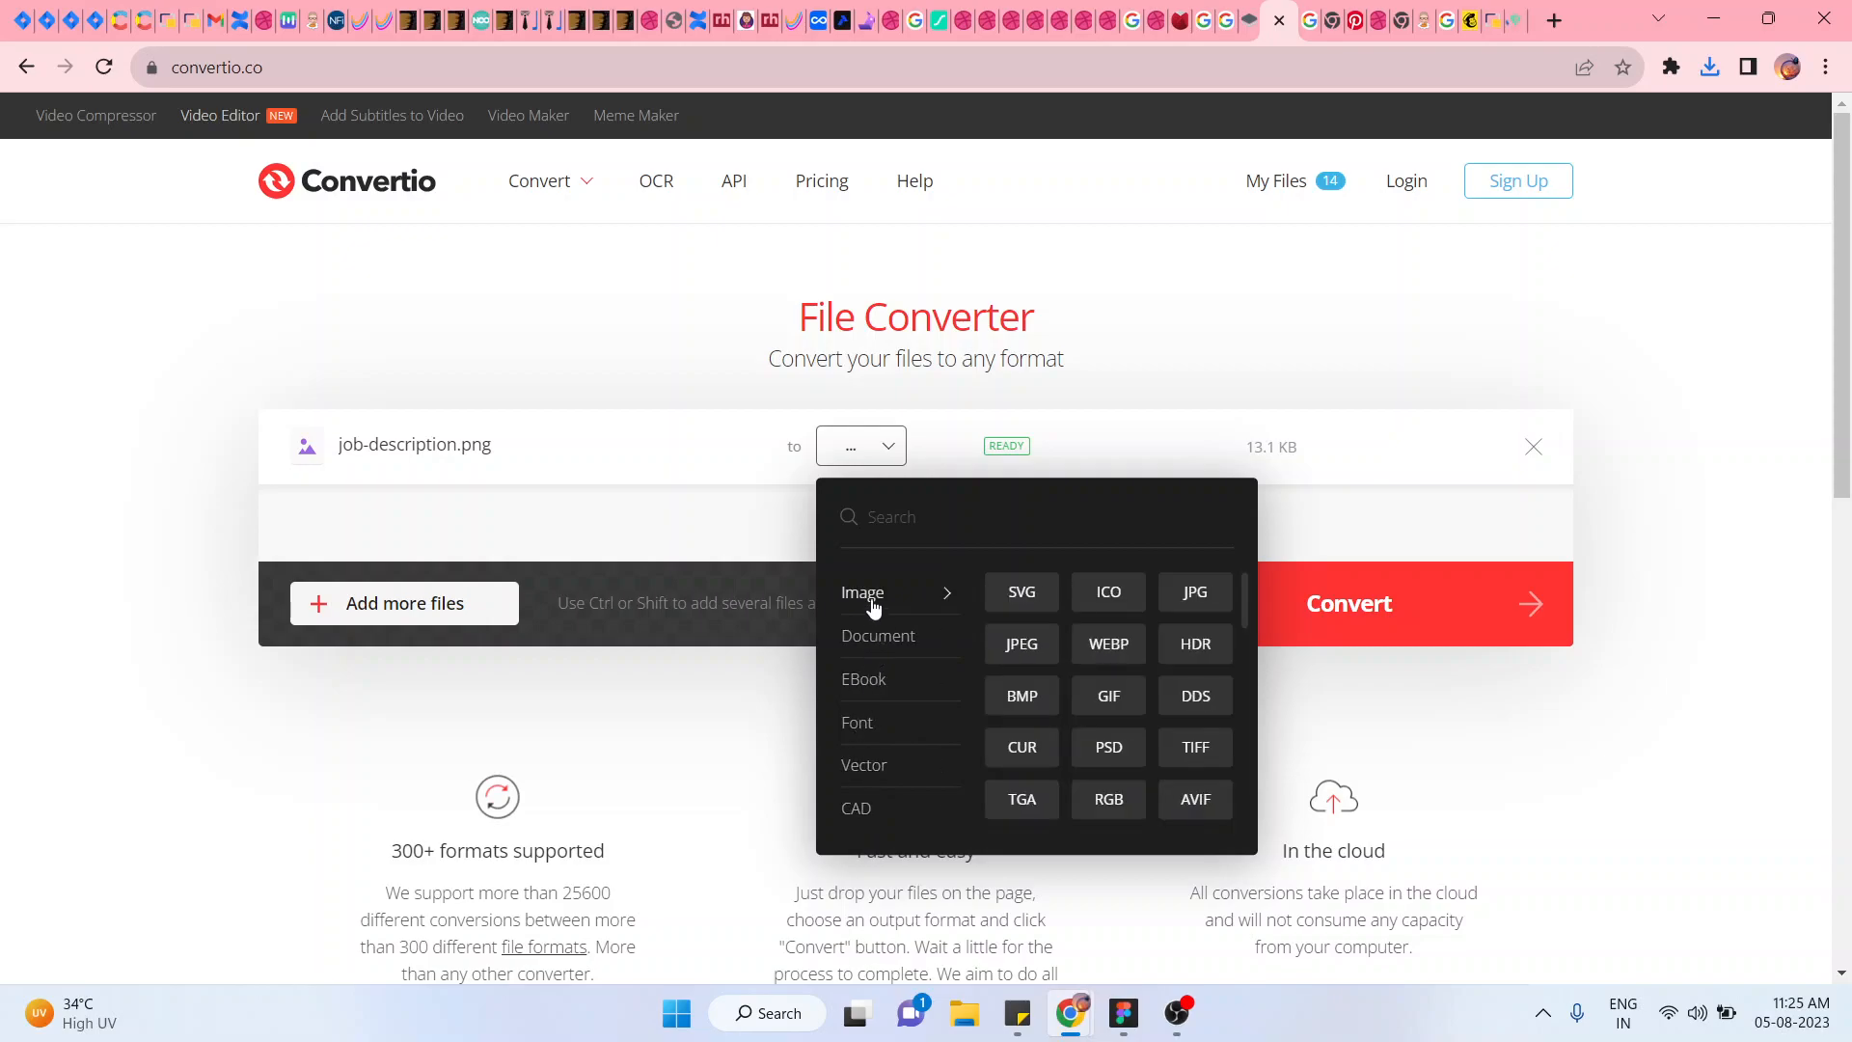
left_click(1018, 593)
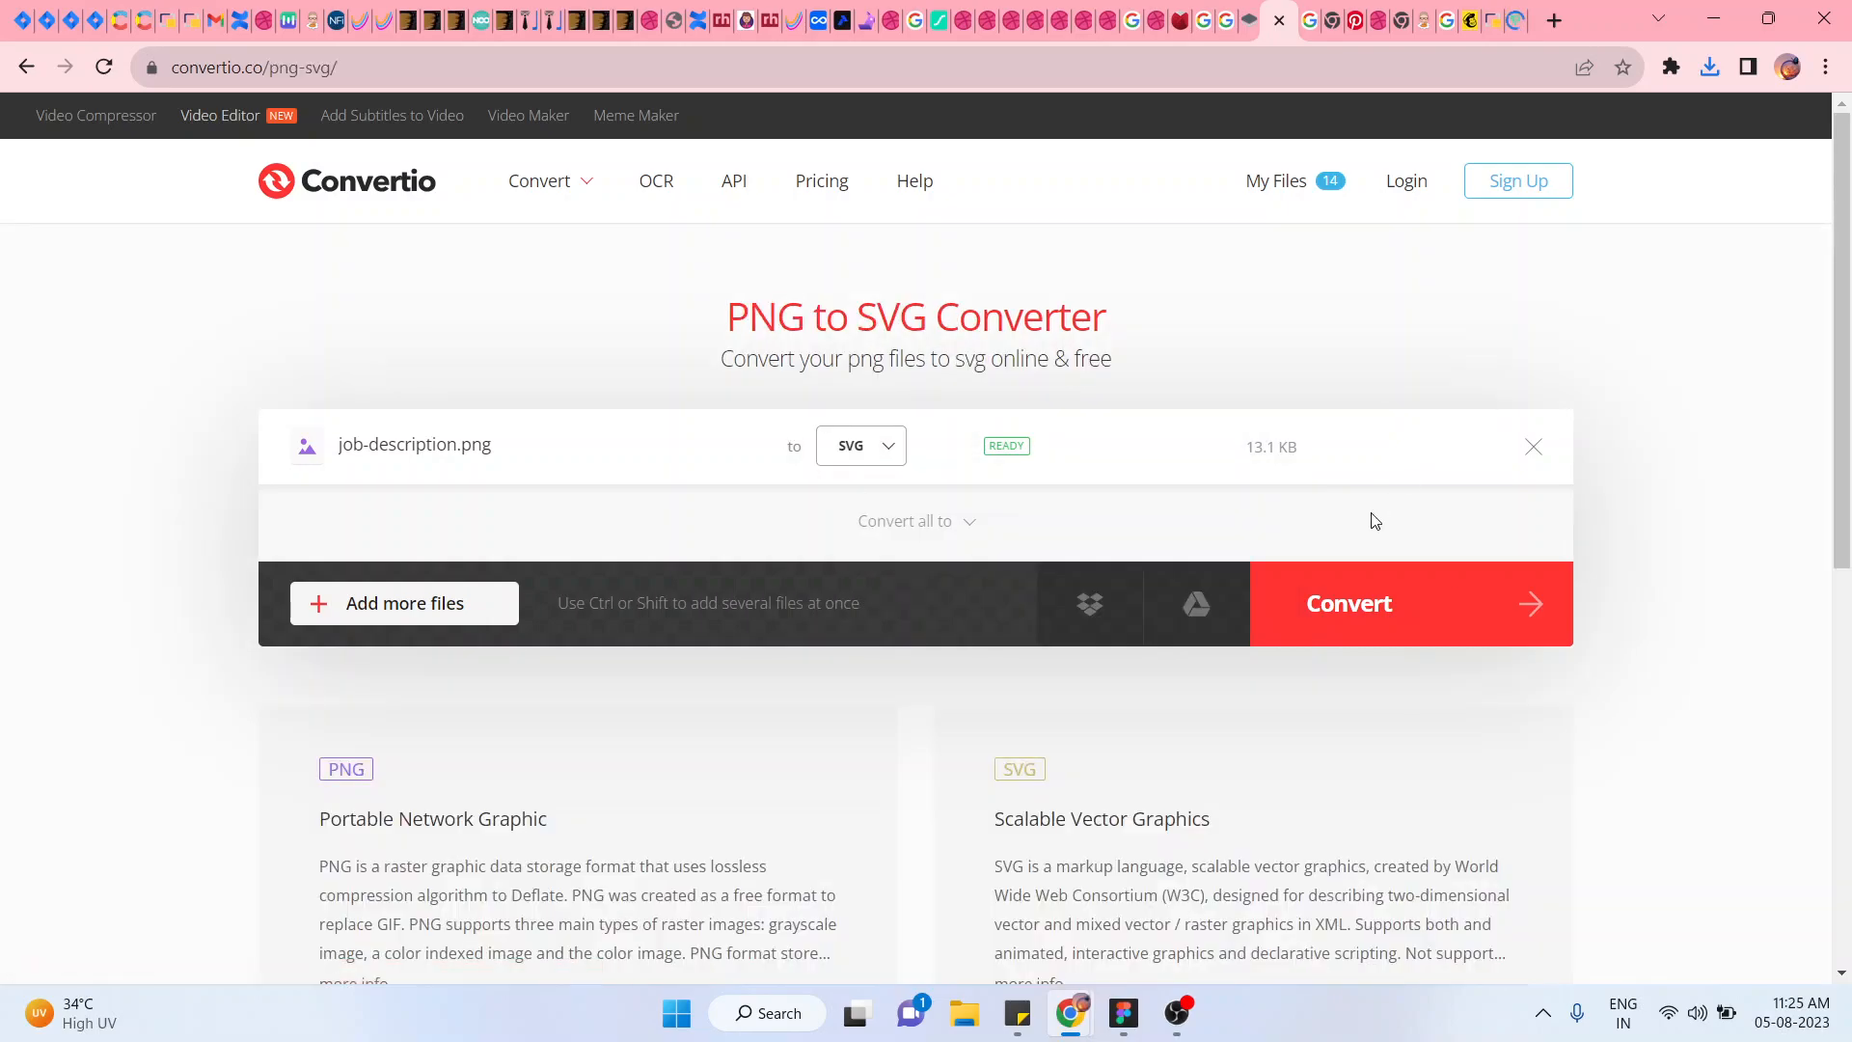
left_click(1438, 618)
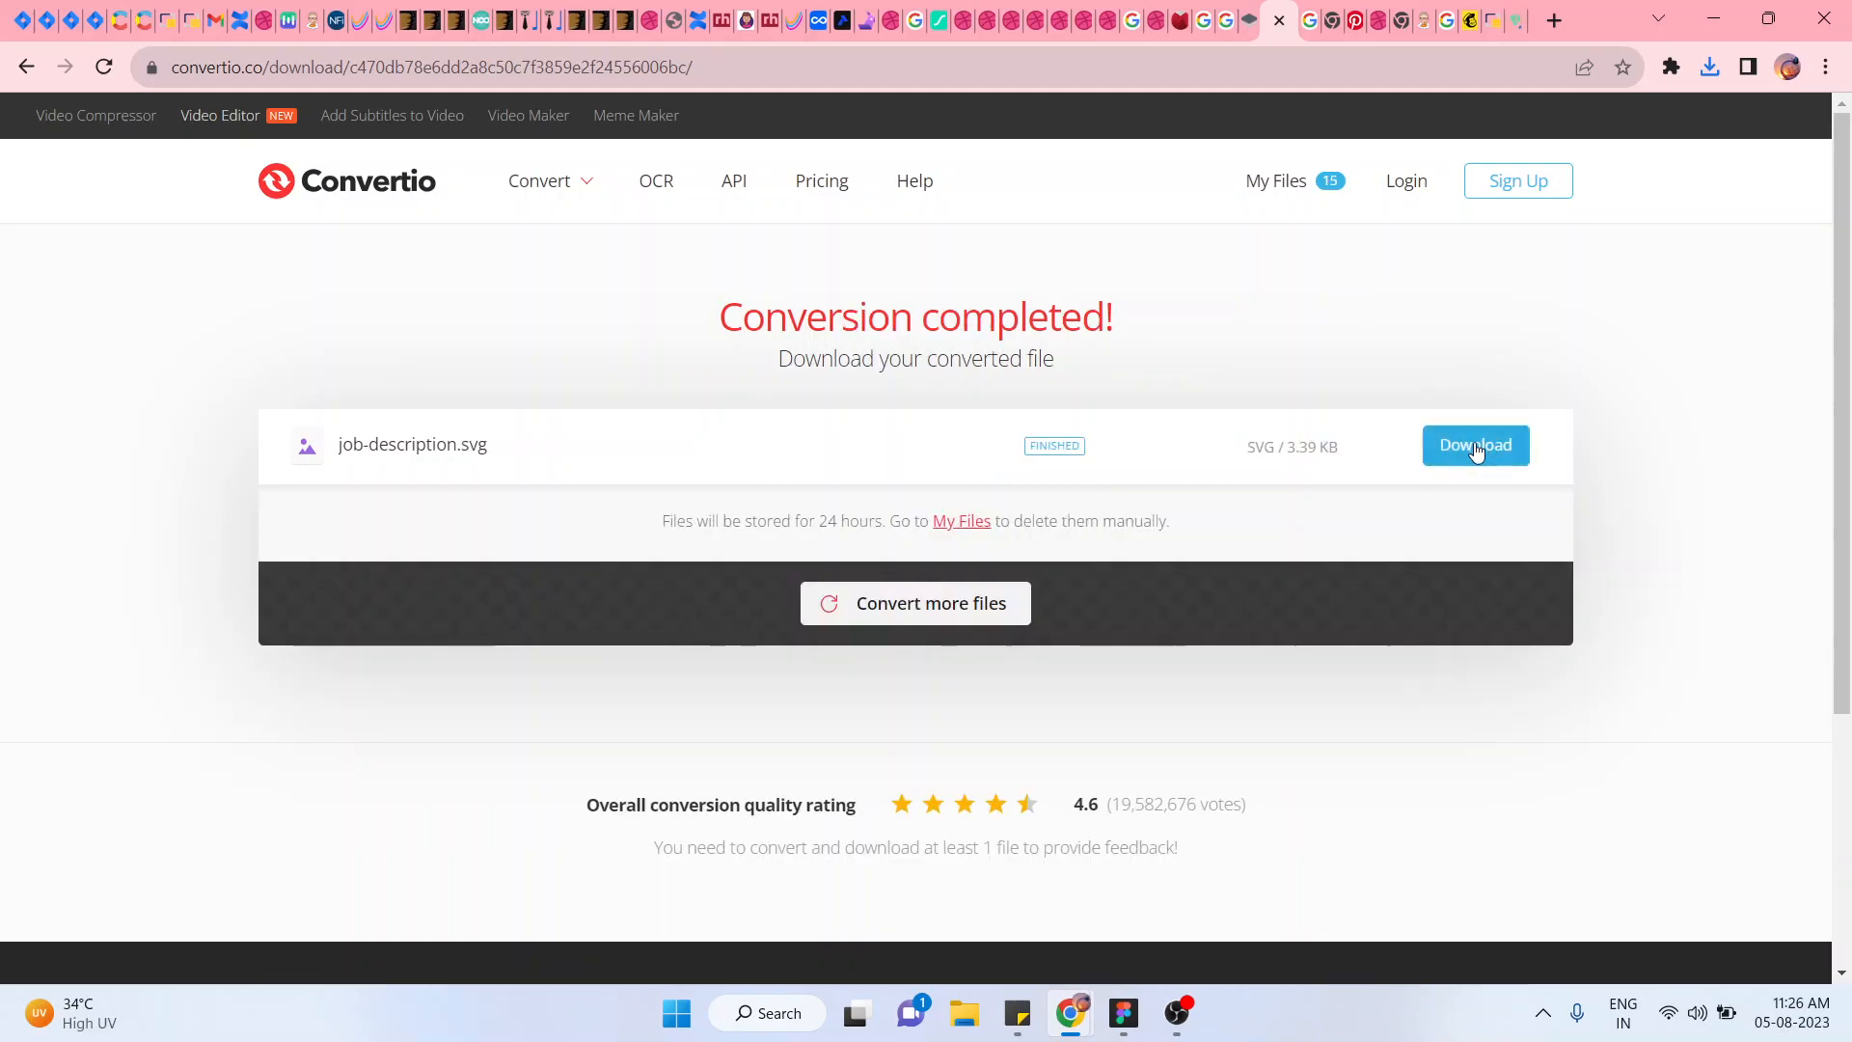
left_click(1479, 450)
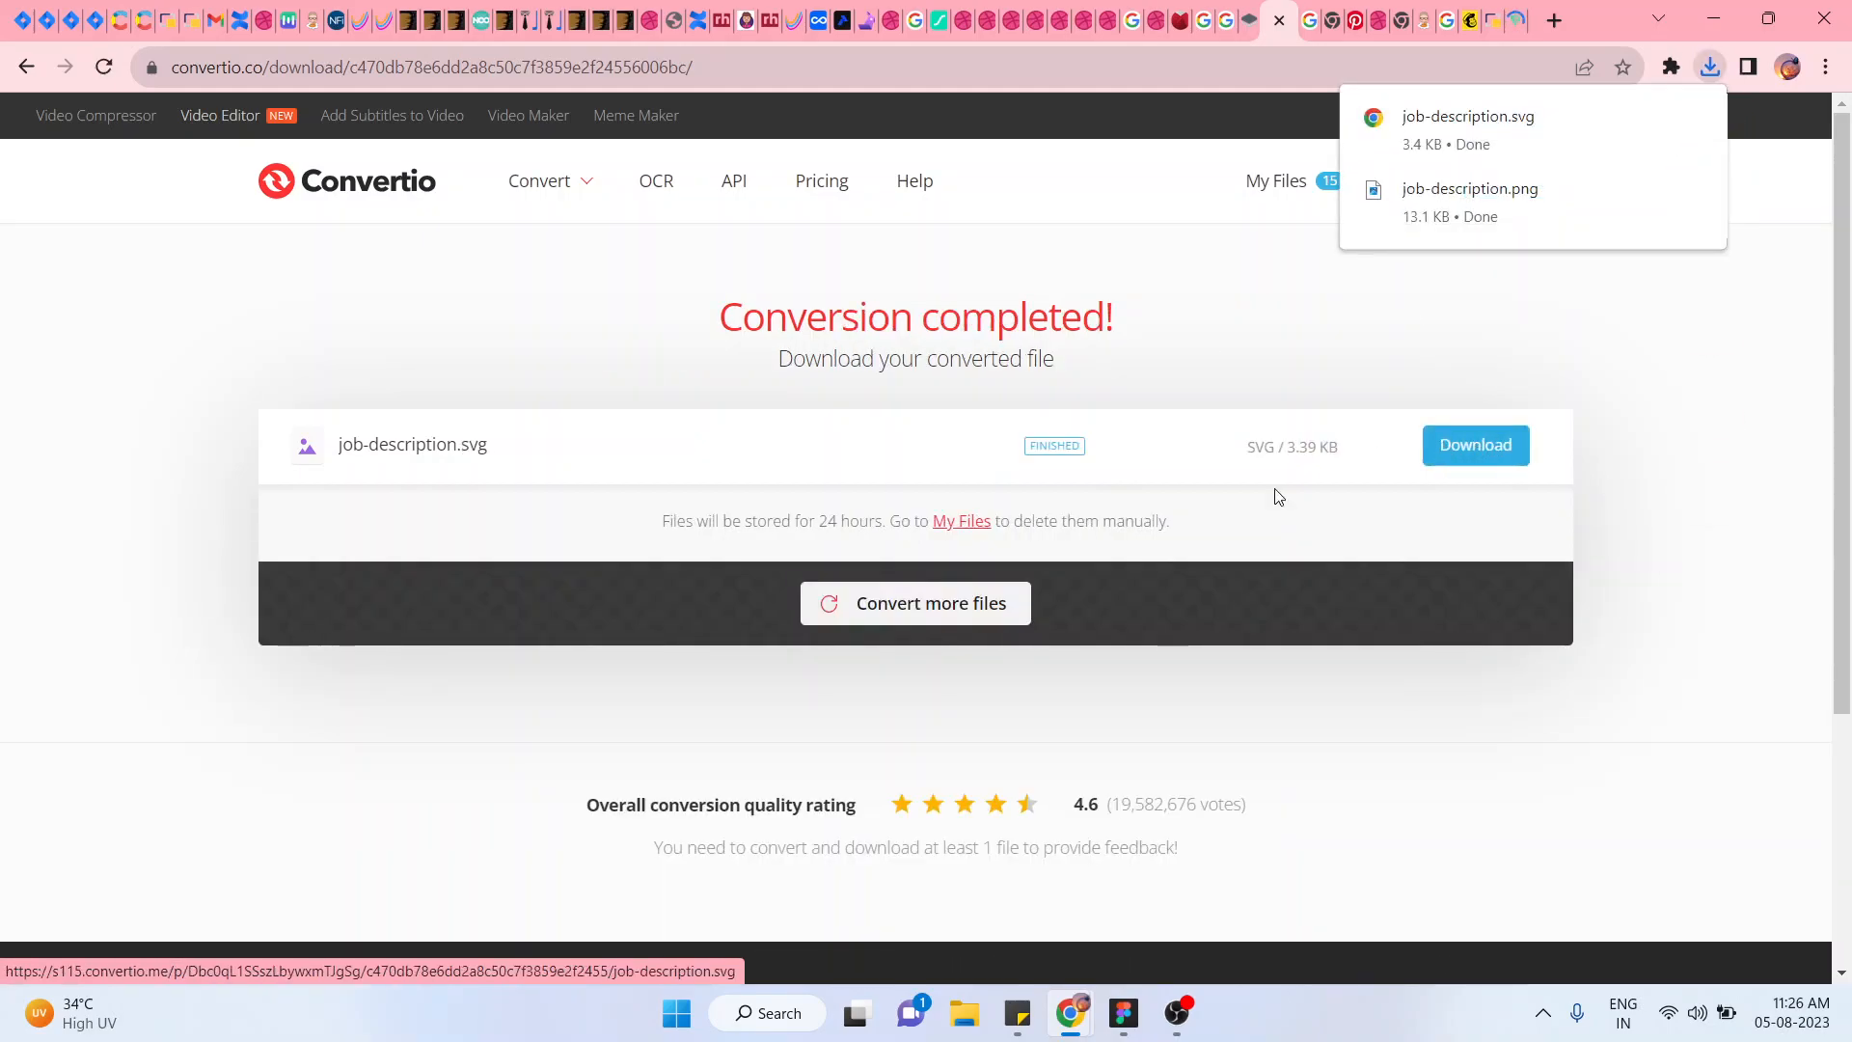
- Switch to Figma and place the converted job-description SVG on an empty area of the Youtube Channel page
left_click(1117, 1025)
scroll(748, 646, "down", 5)
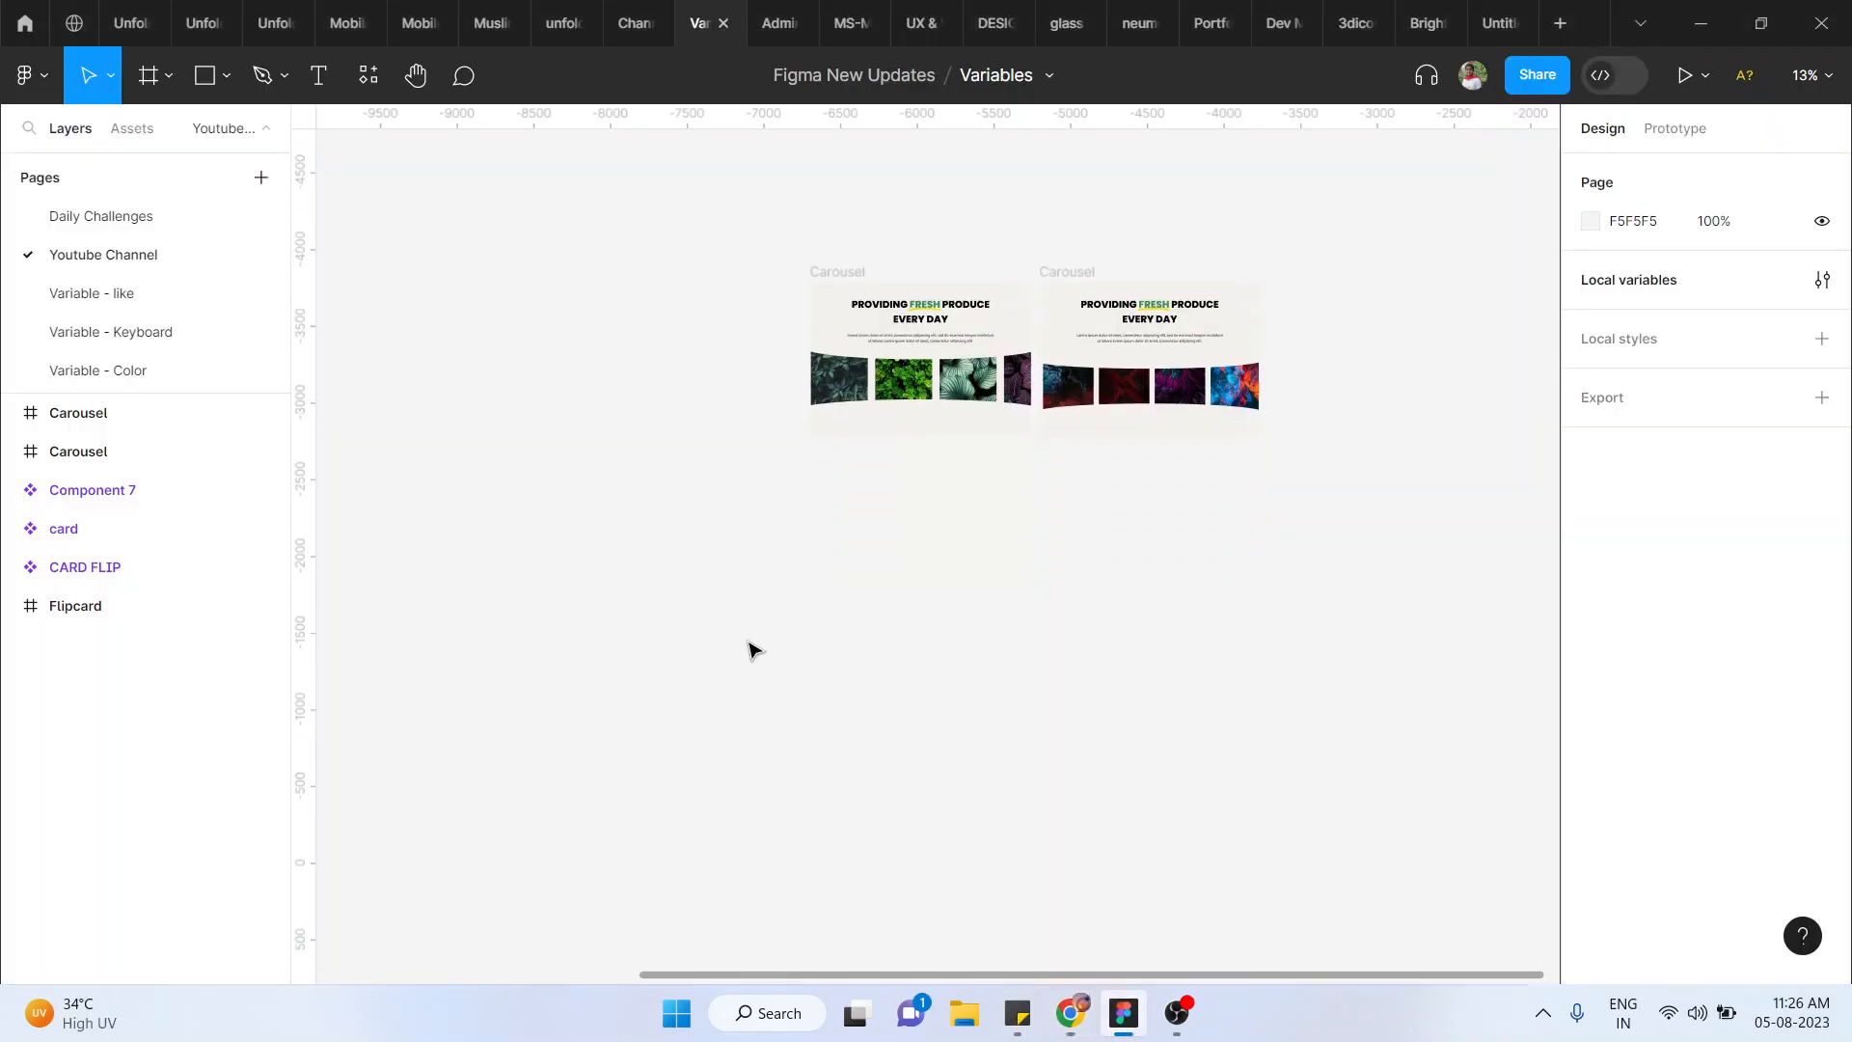
scroll(749, 643, "up", 3, "ctrl")
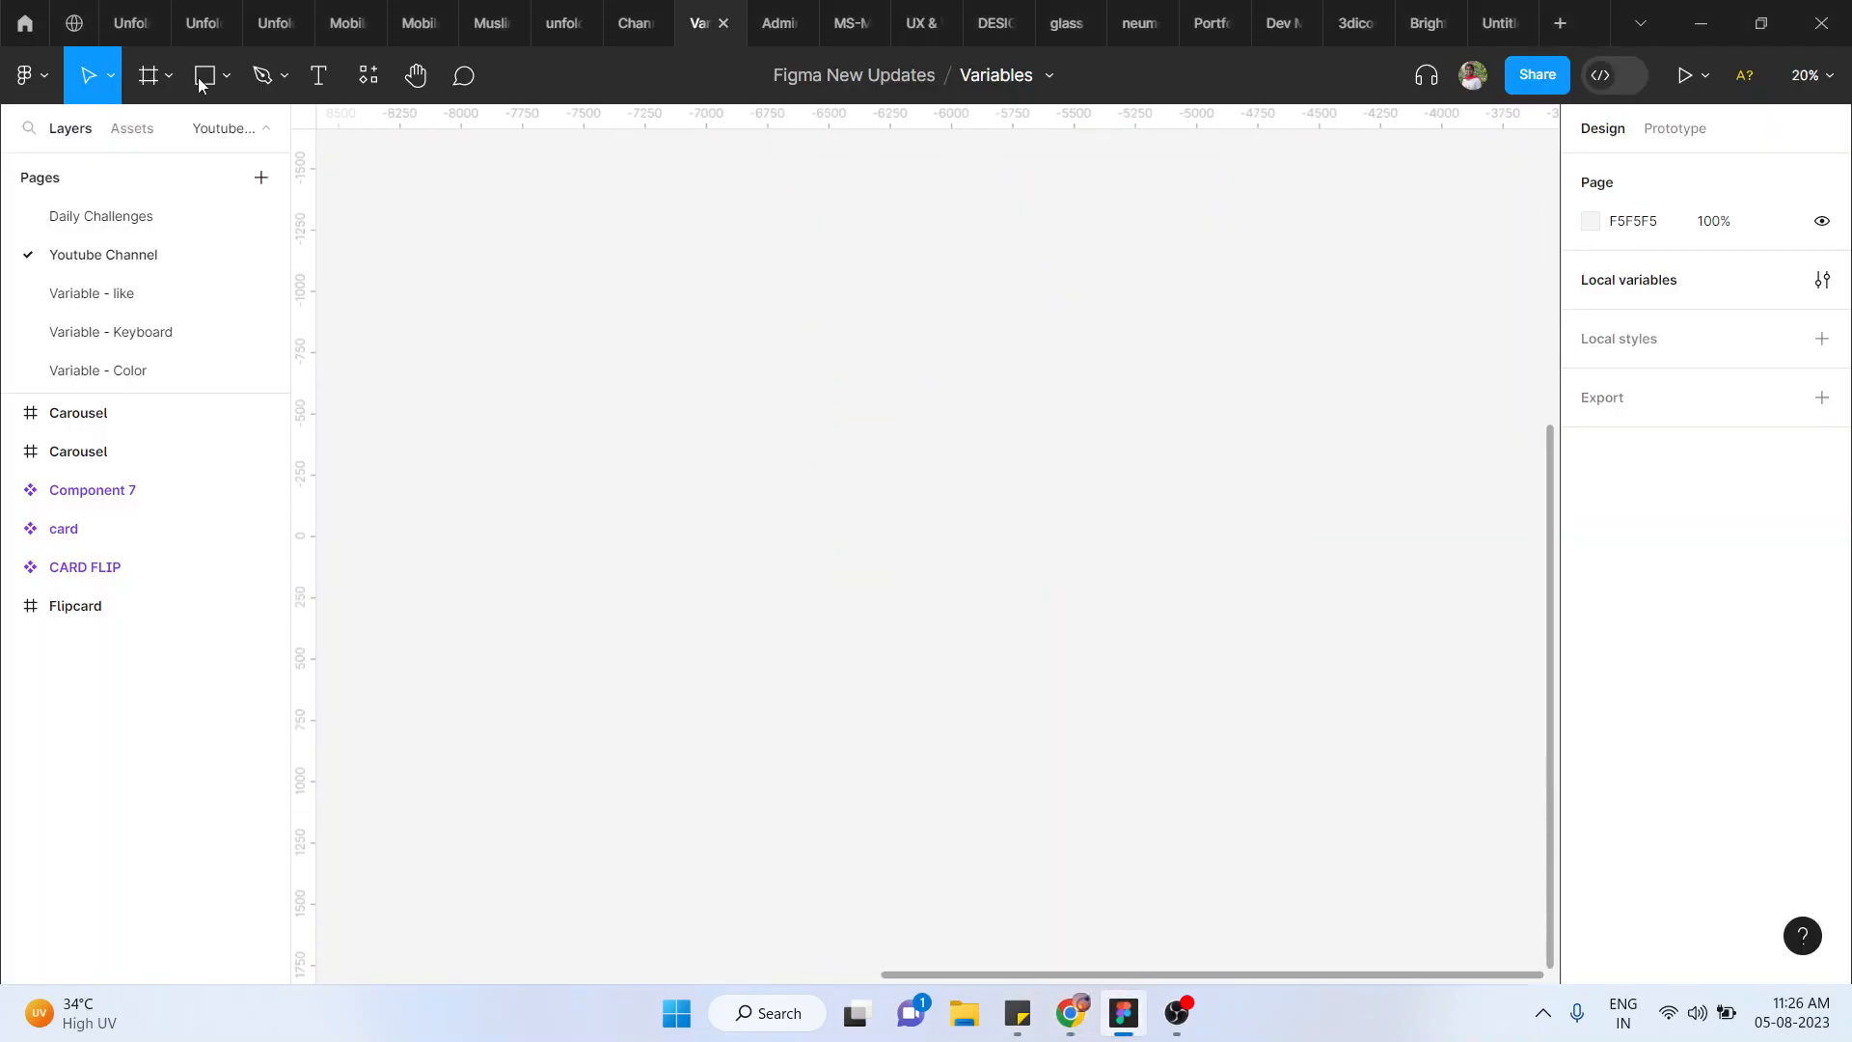
left_click(227, 82)
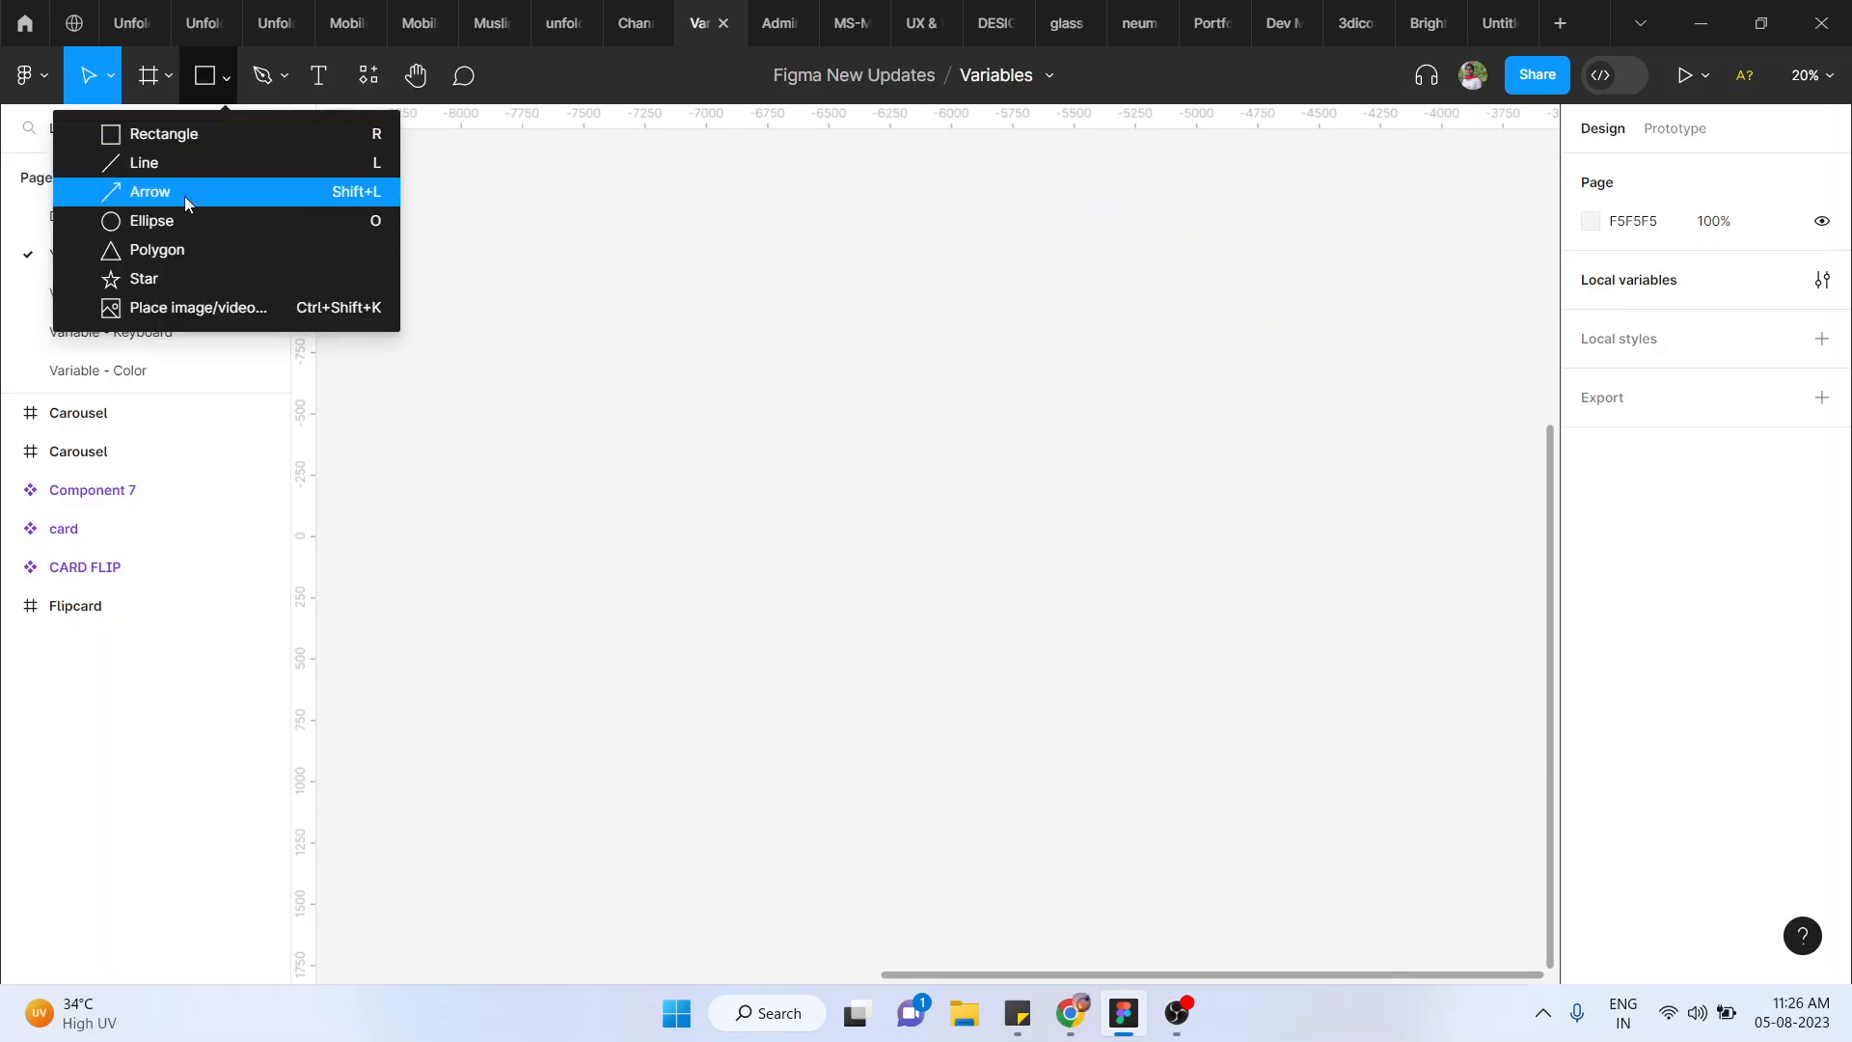
left_click(183, 307)
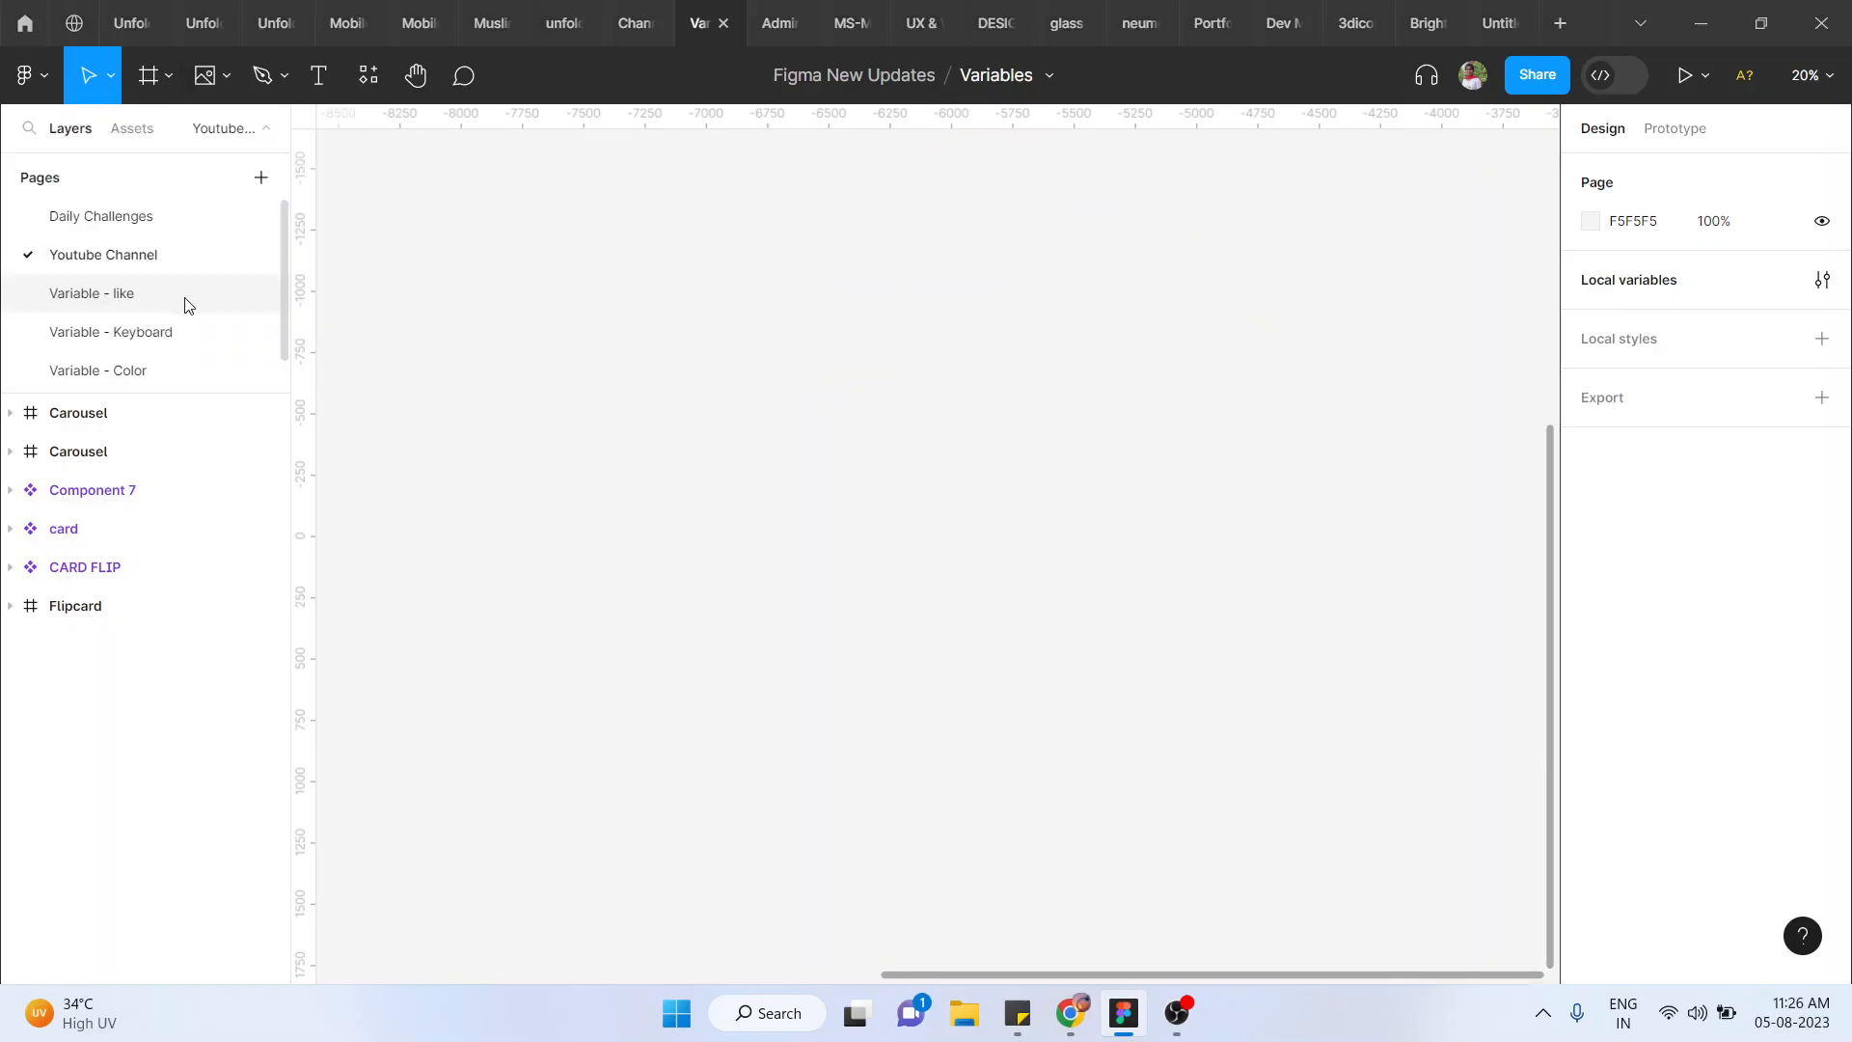
double_click(868, 285)
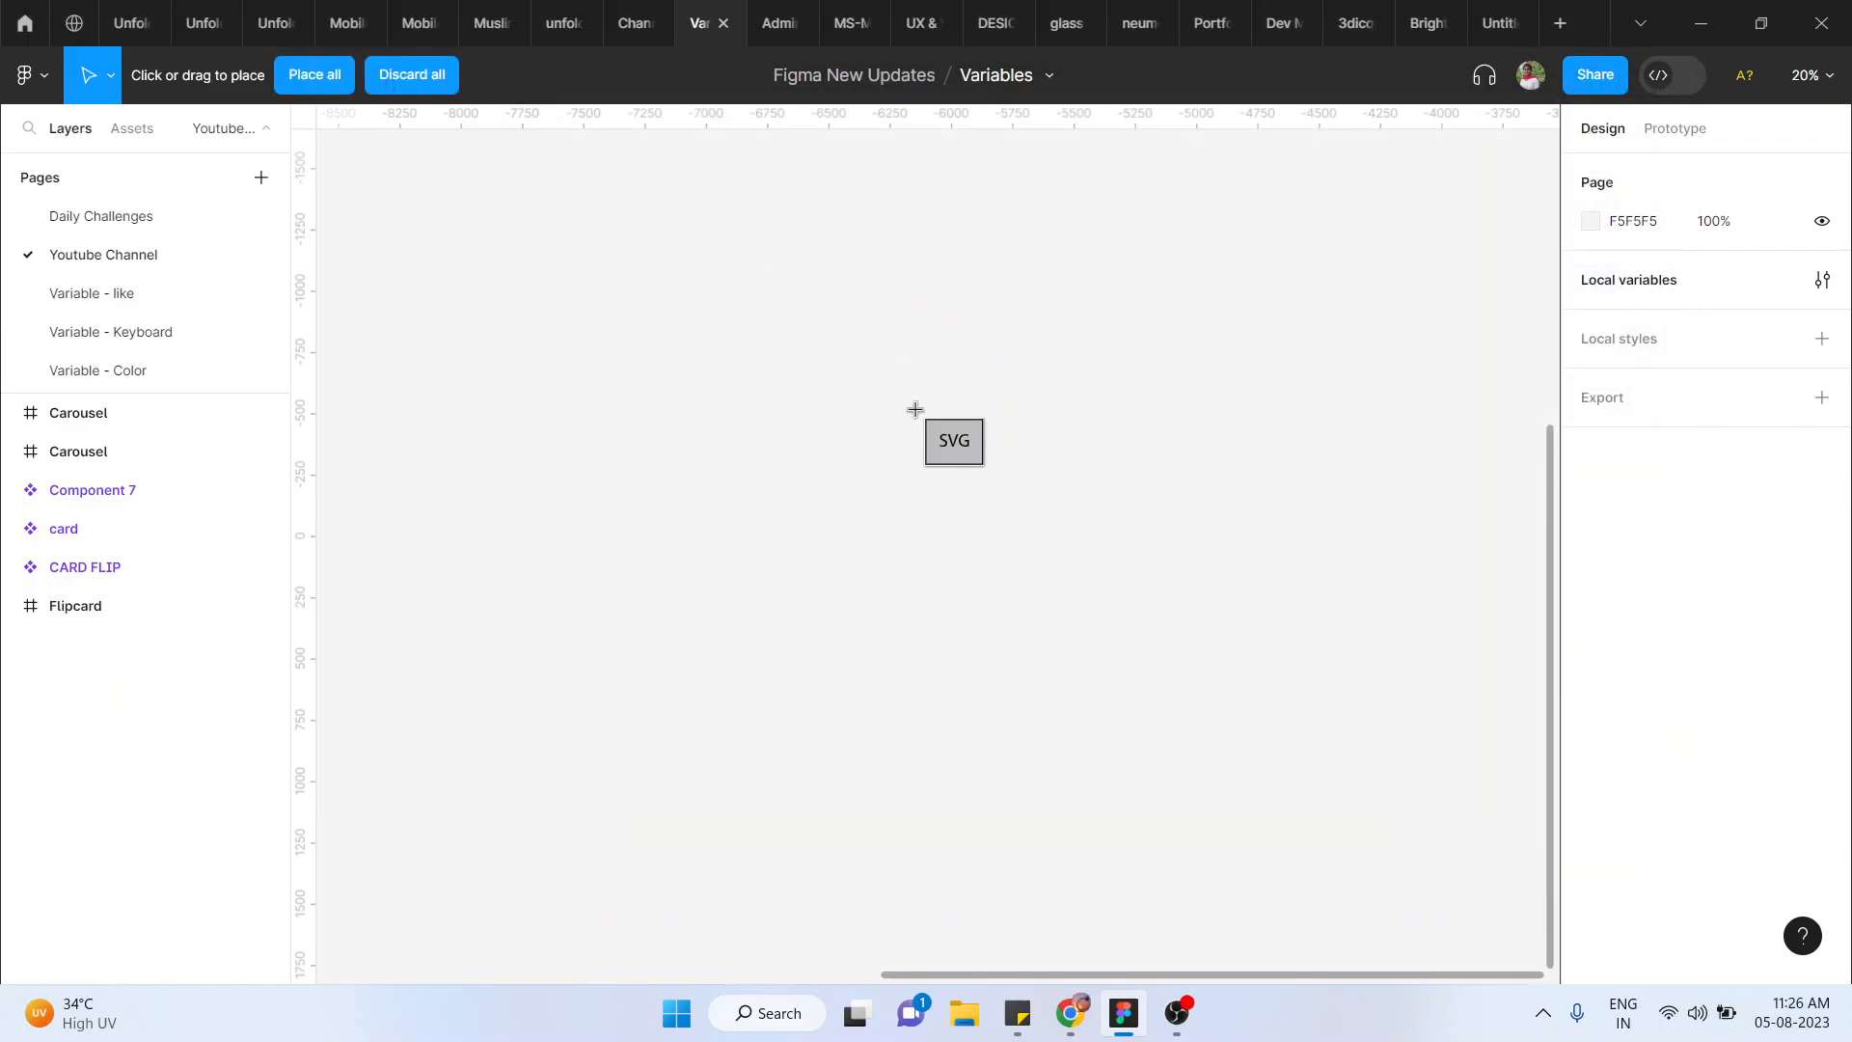
left_click(670, 396)
- Change the fill of the icon's clipboard outline vector to red EF0000, and deselect it
left_click(674, 404)
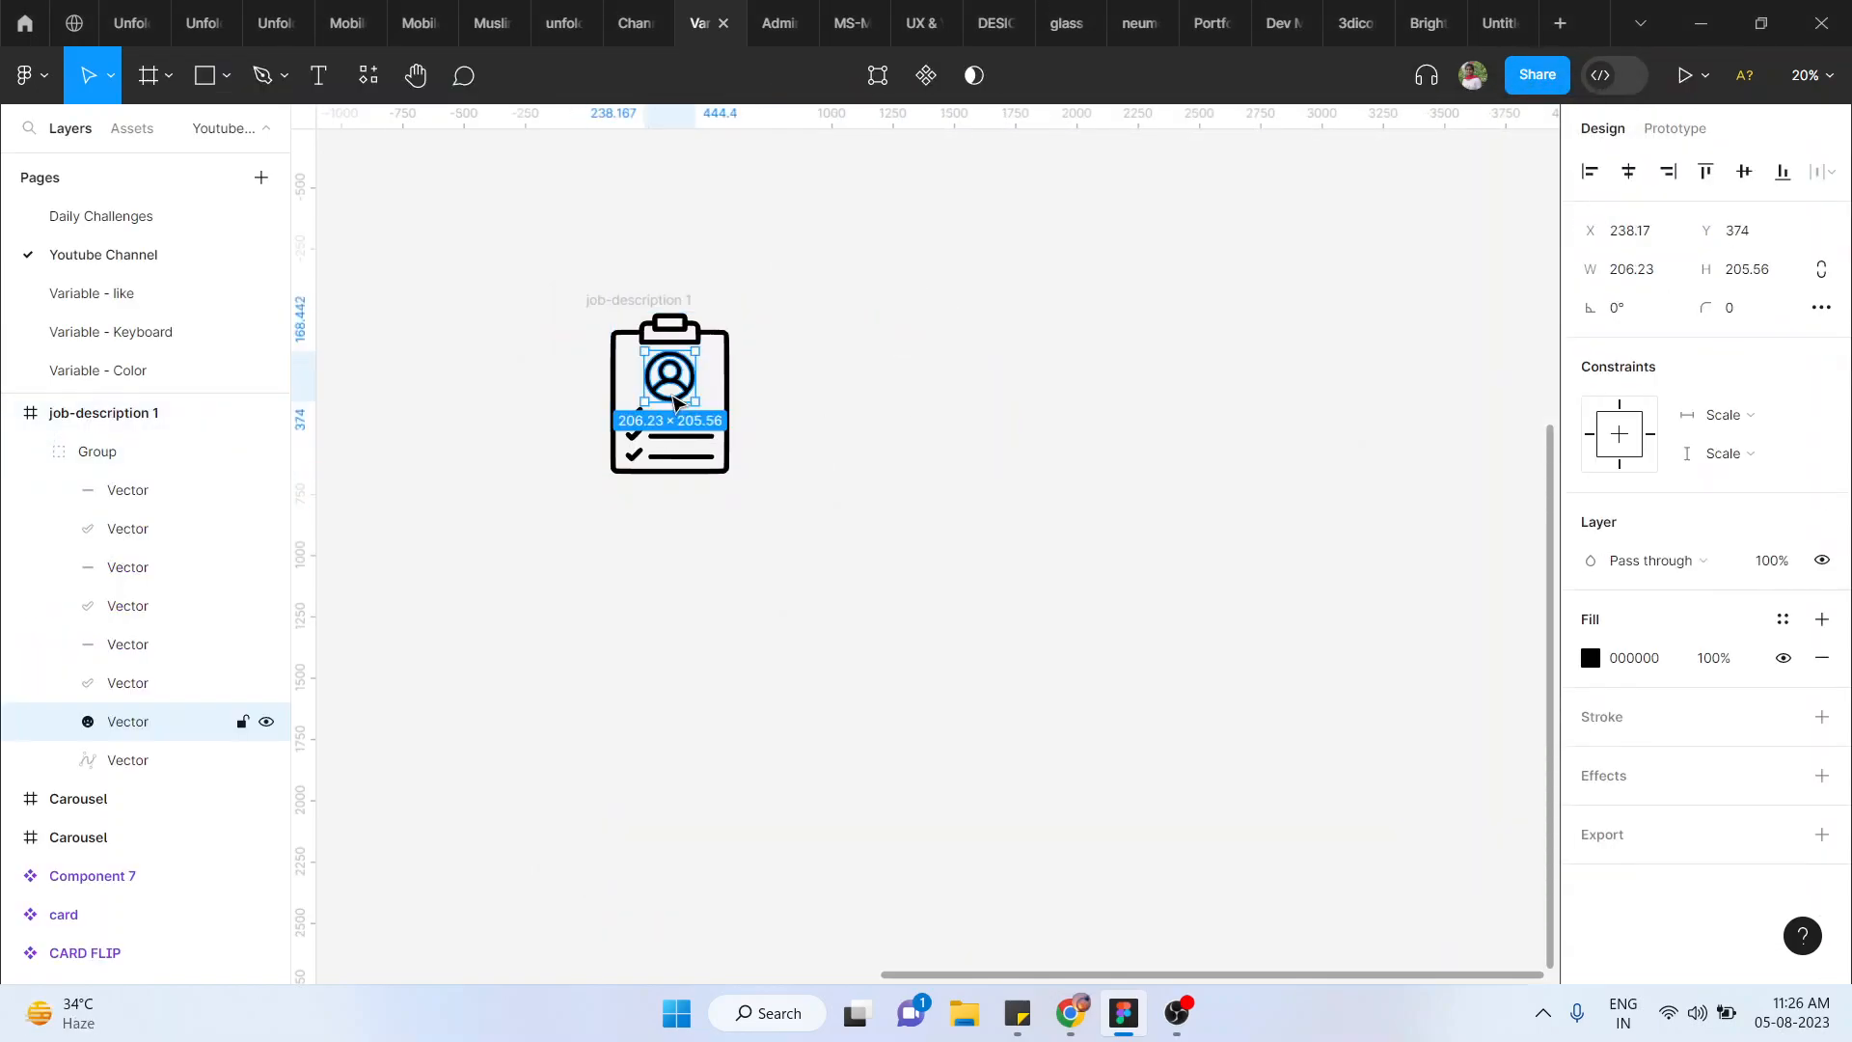
double_click(673, 403)
key("Escape")
scroll(878, 338, "up", 5)
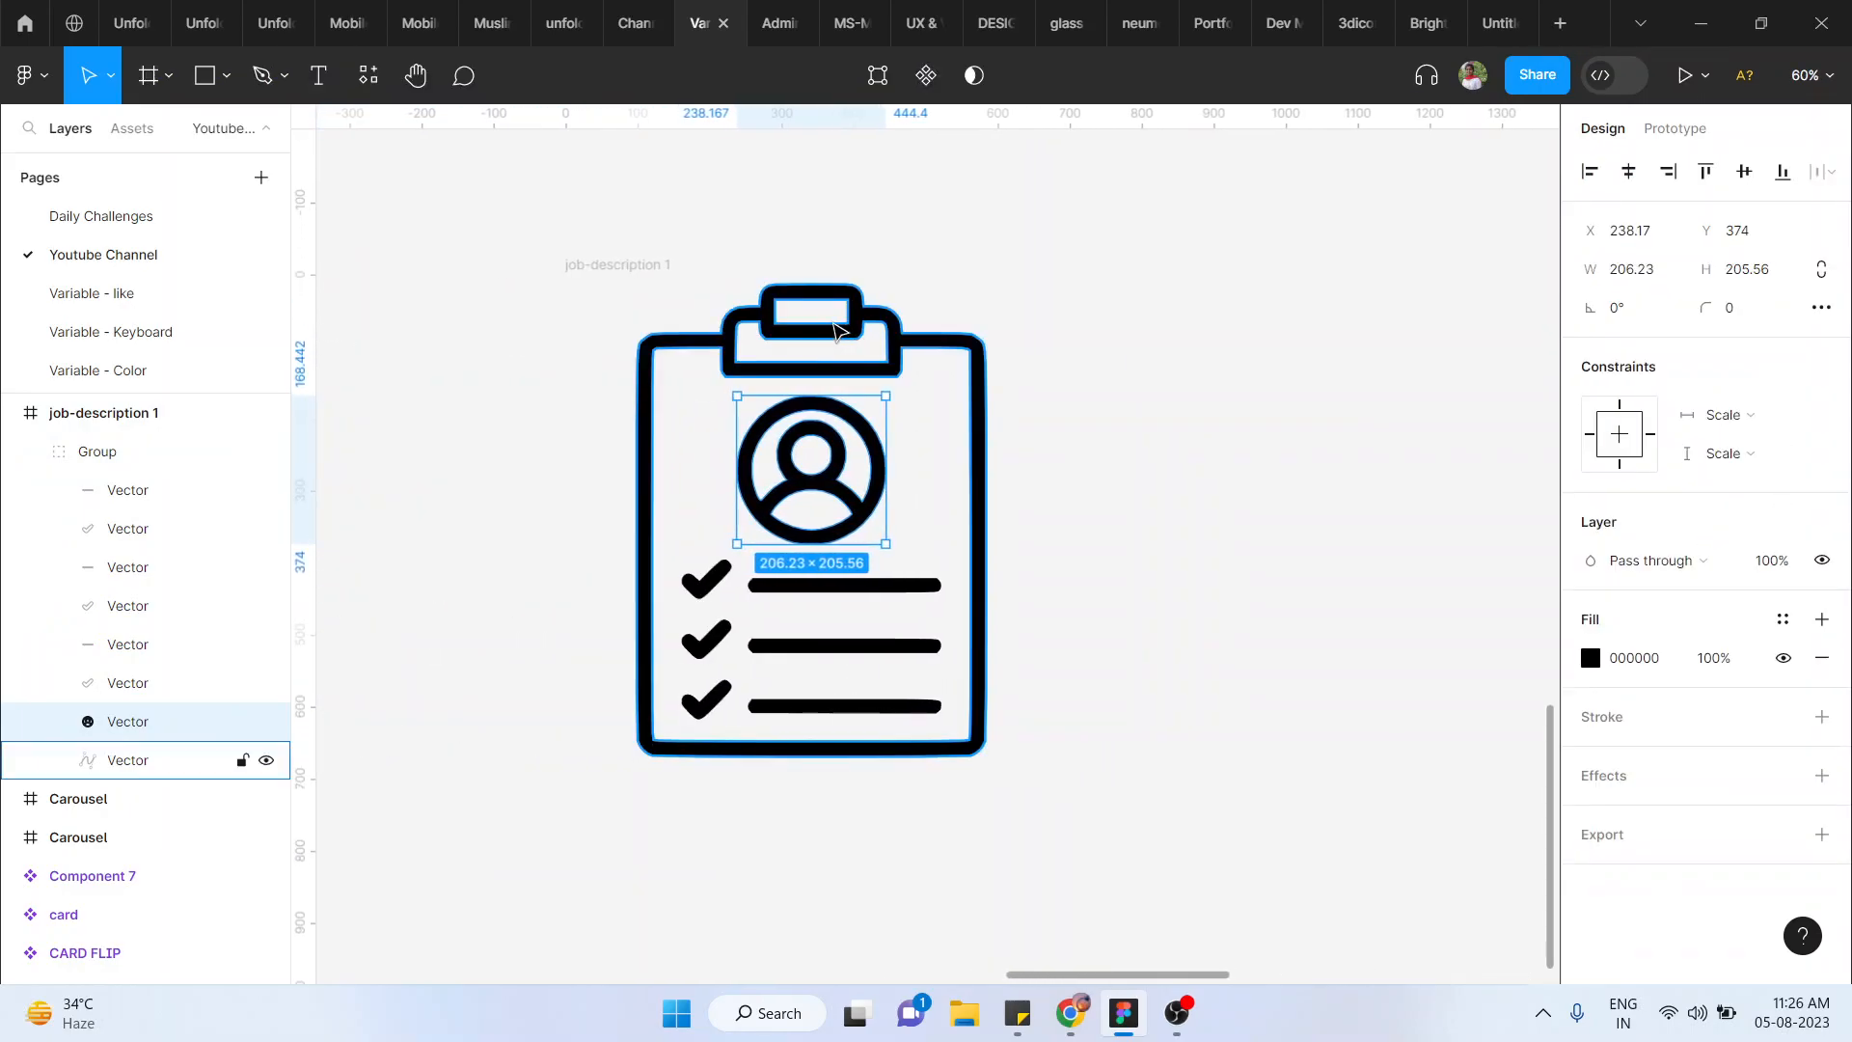
left_click(878, 338)
left_click(1589, 659)
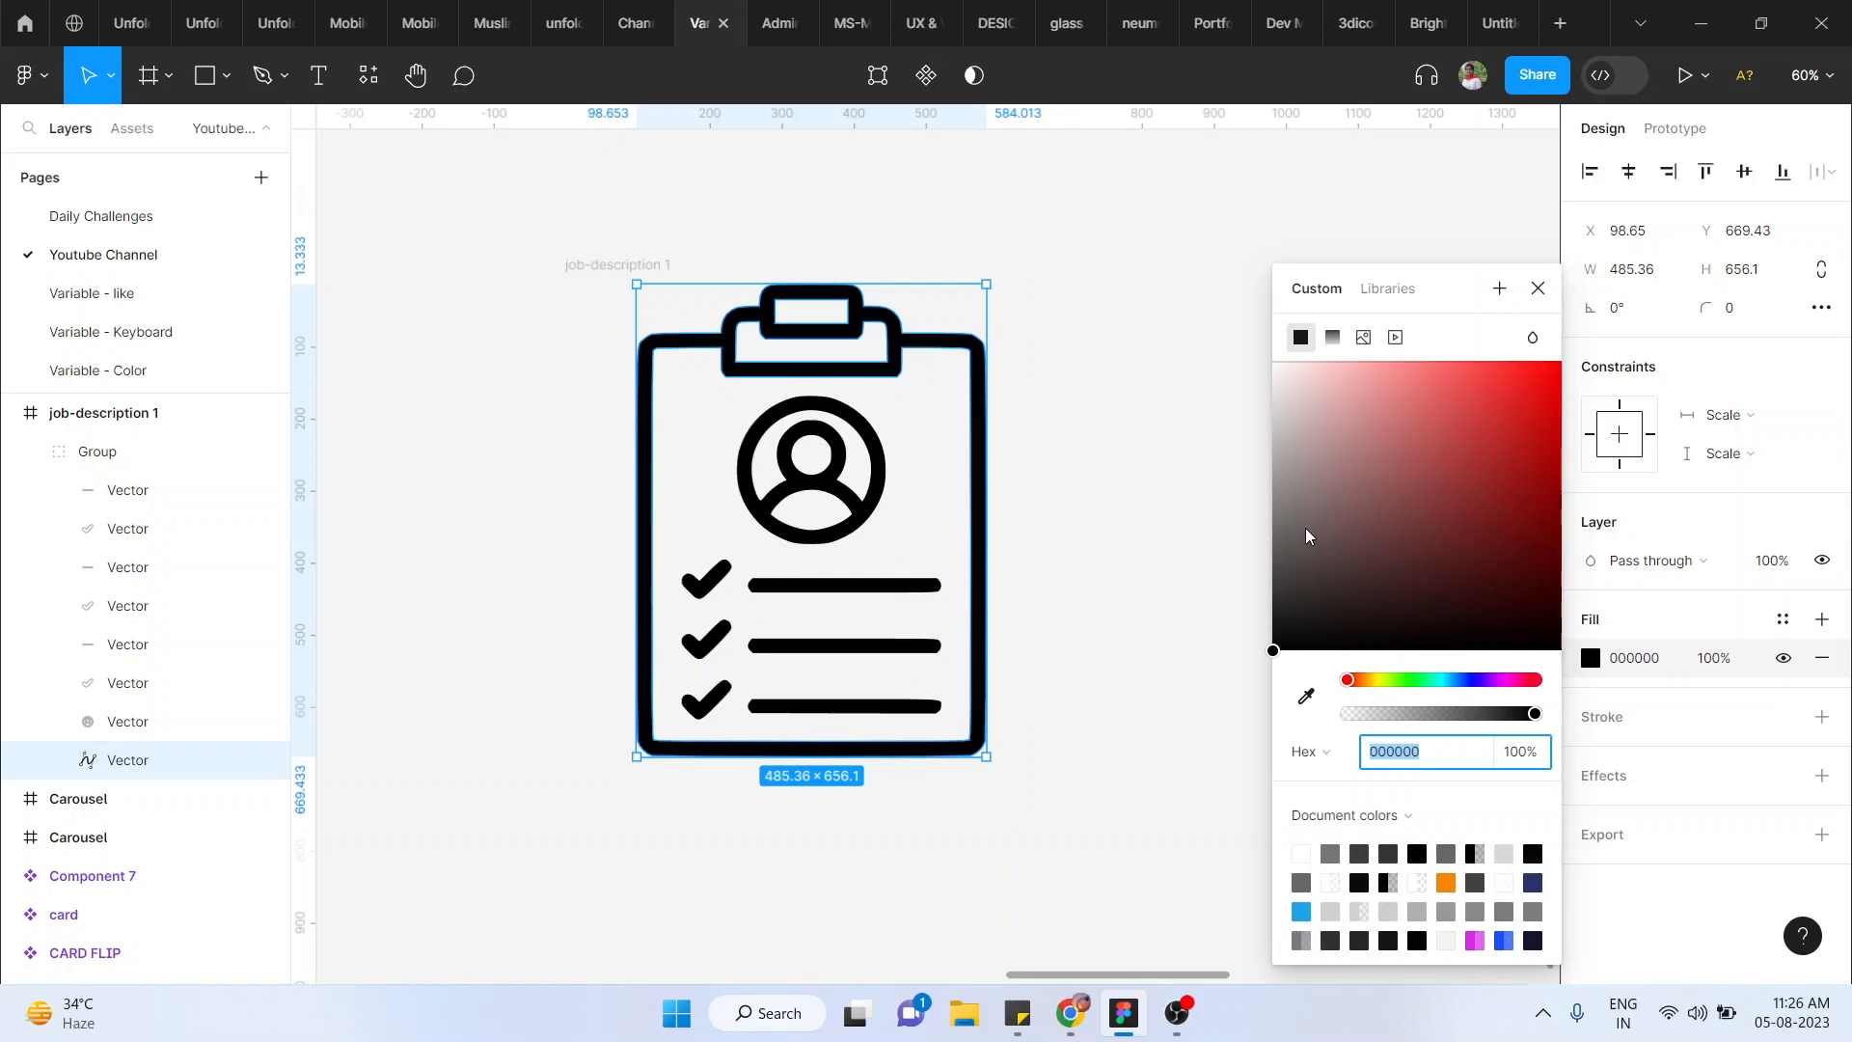
left_click_drag(1319, 463, 1592, 381)
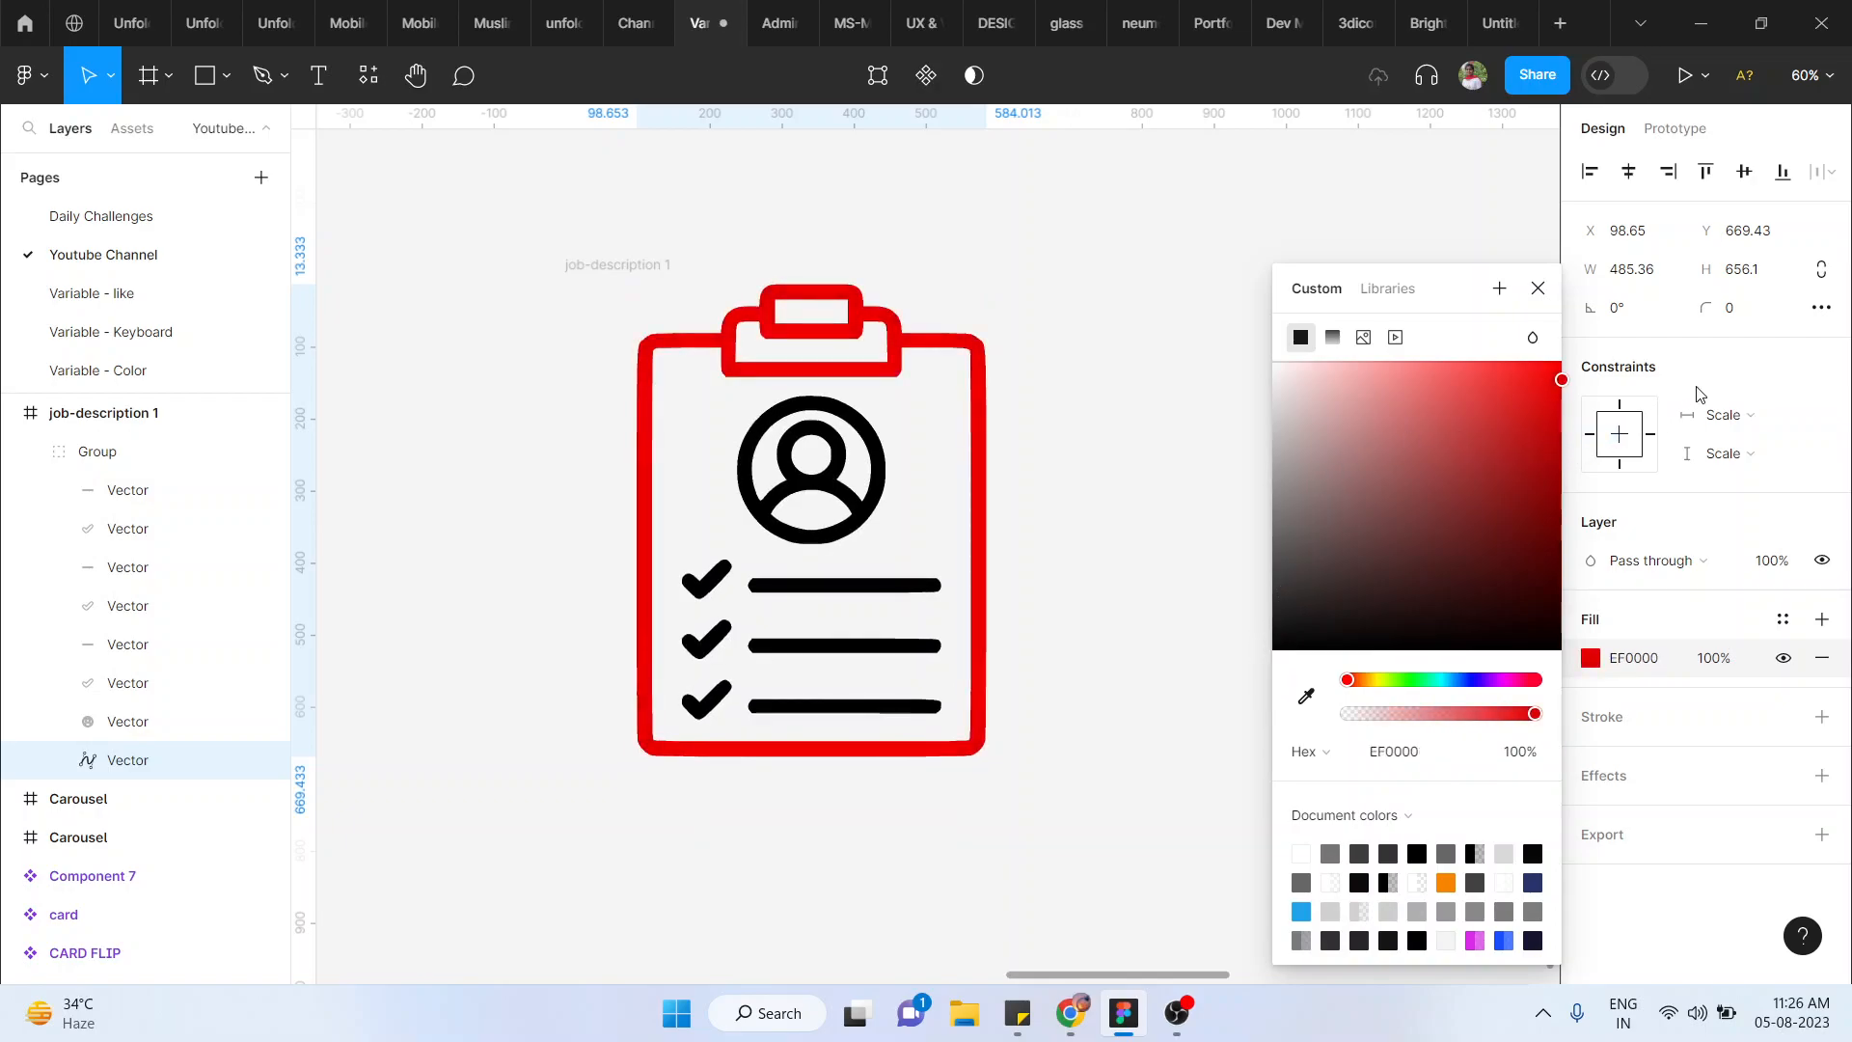
left_click(1544, 291)
left_click(1178, 549)
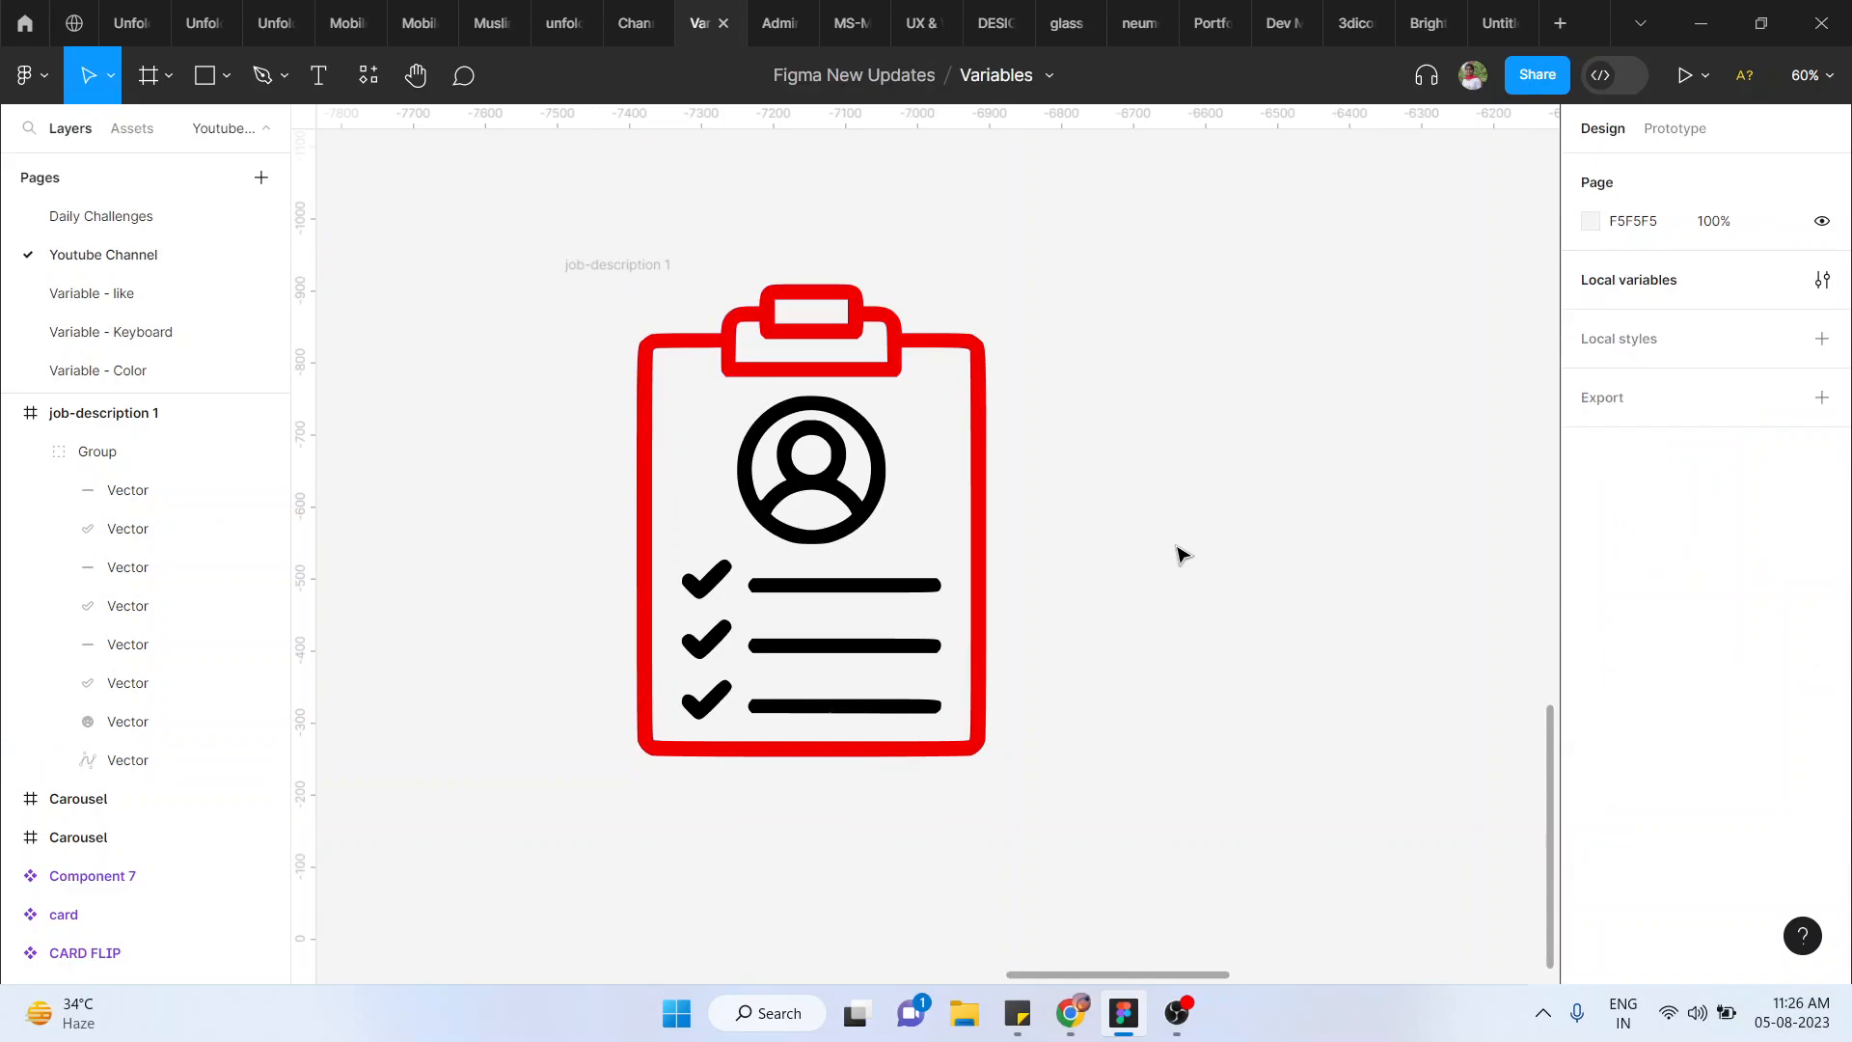
- Run the Iconify plugin to look through its icons for "power", and close the plugin
scroll(1178, 549, "down", 5)
scroll(1178, 550, "up", 5)
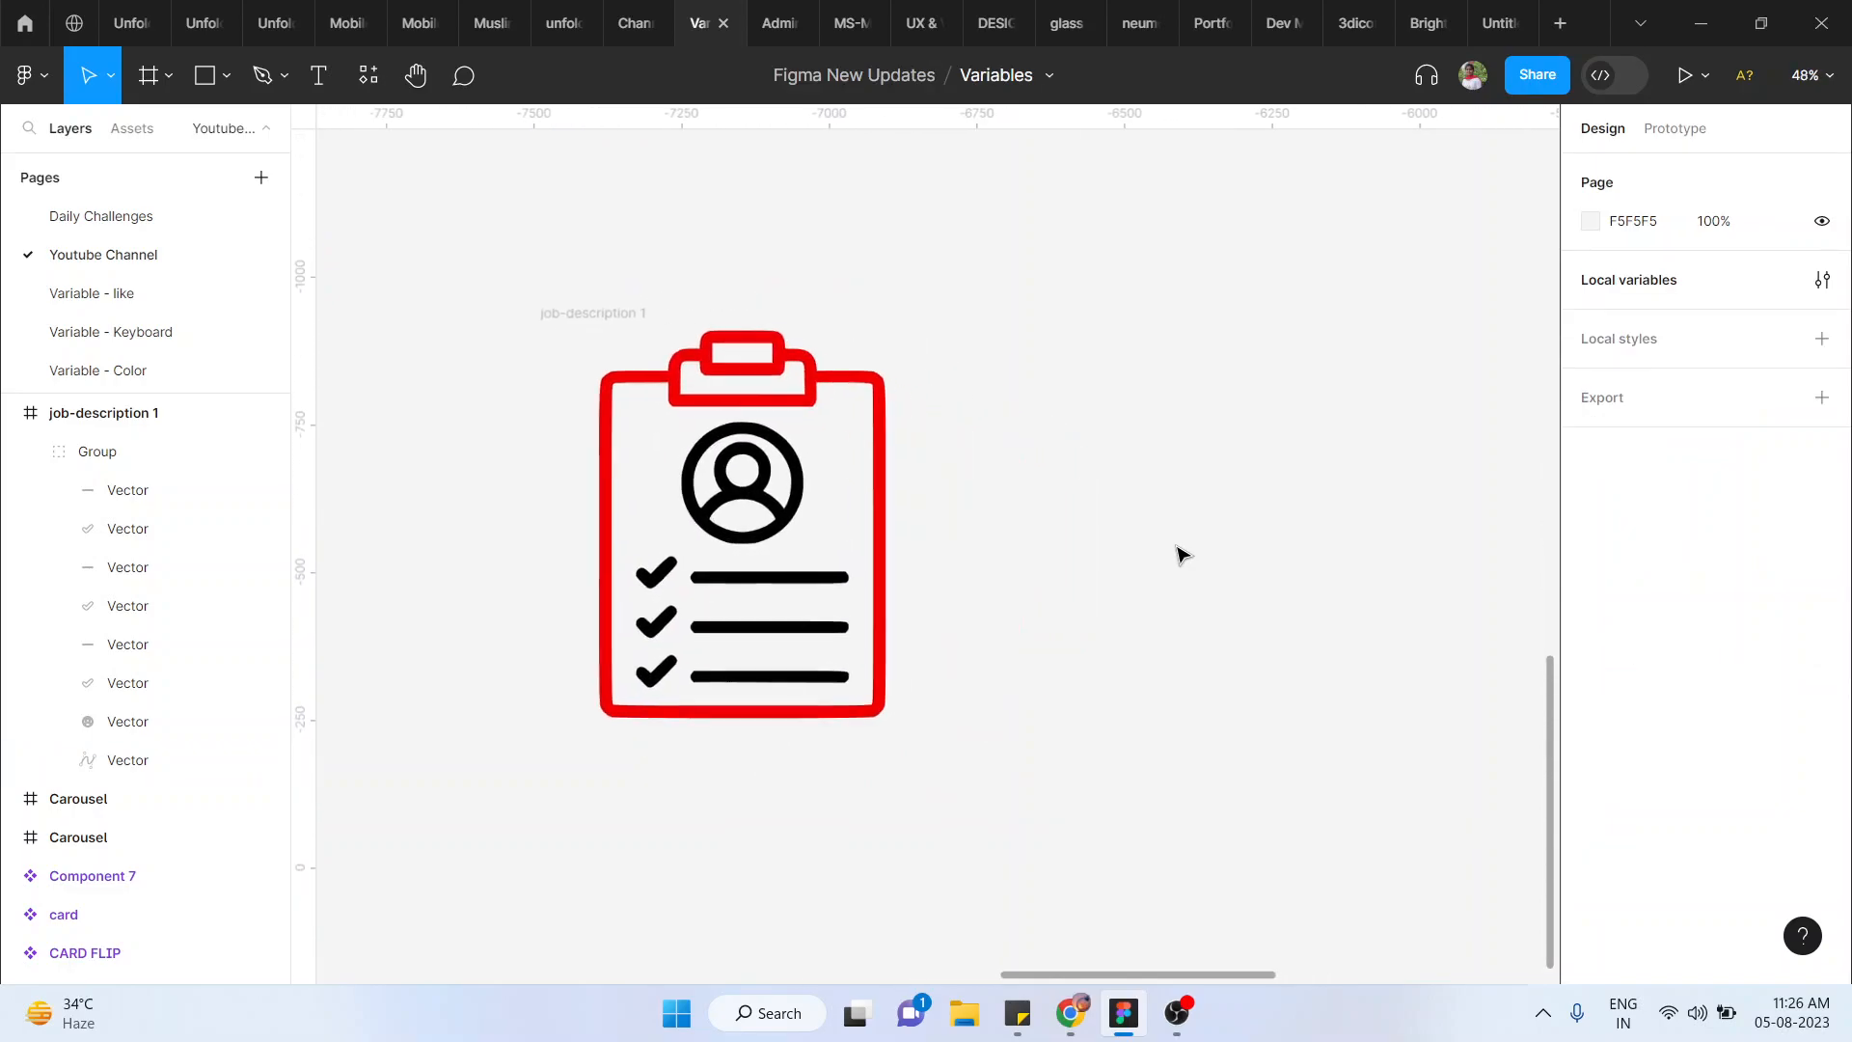
right_click(1083, 468)
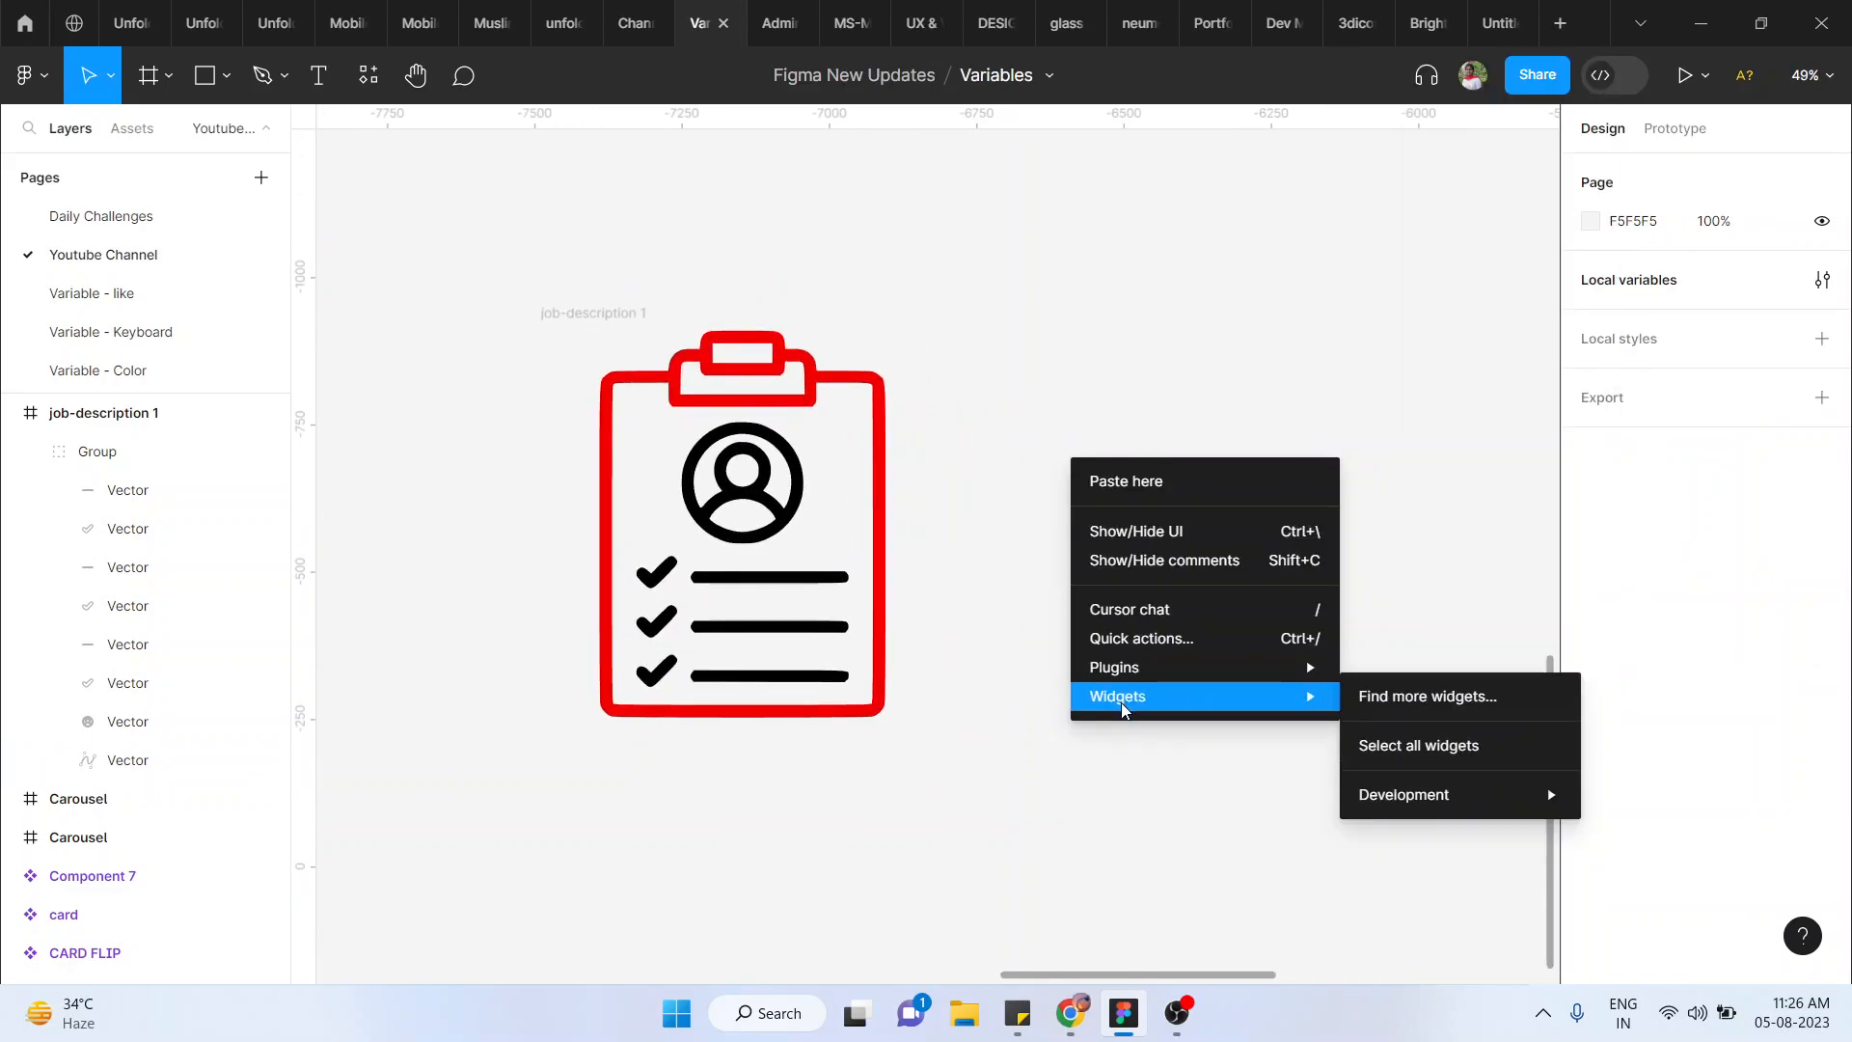
mouse_move(1134, 662)
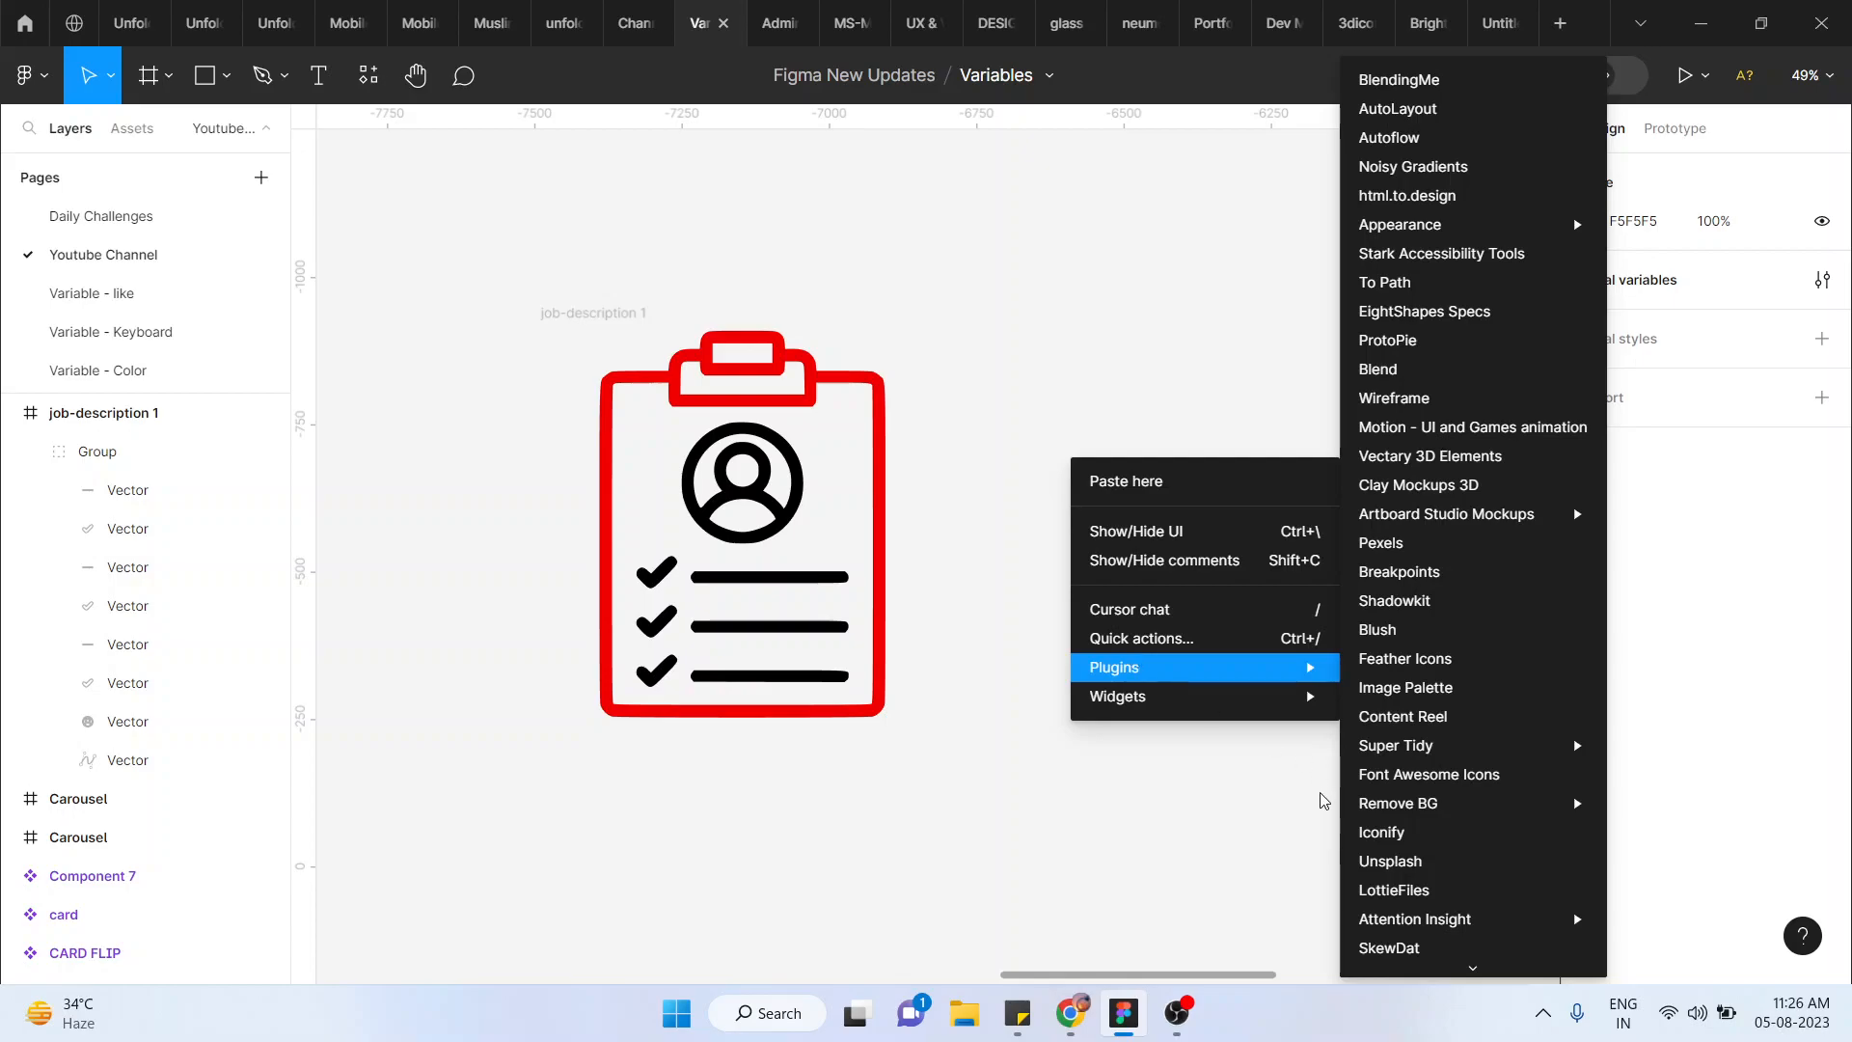
left_click(1425, 835)
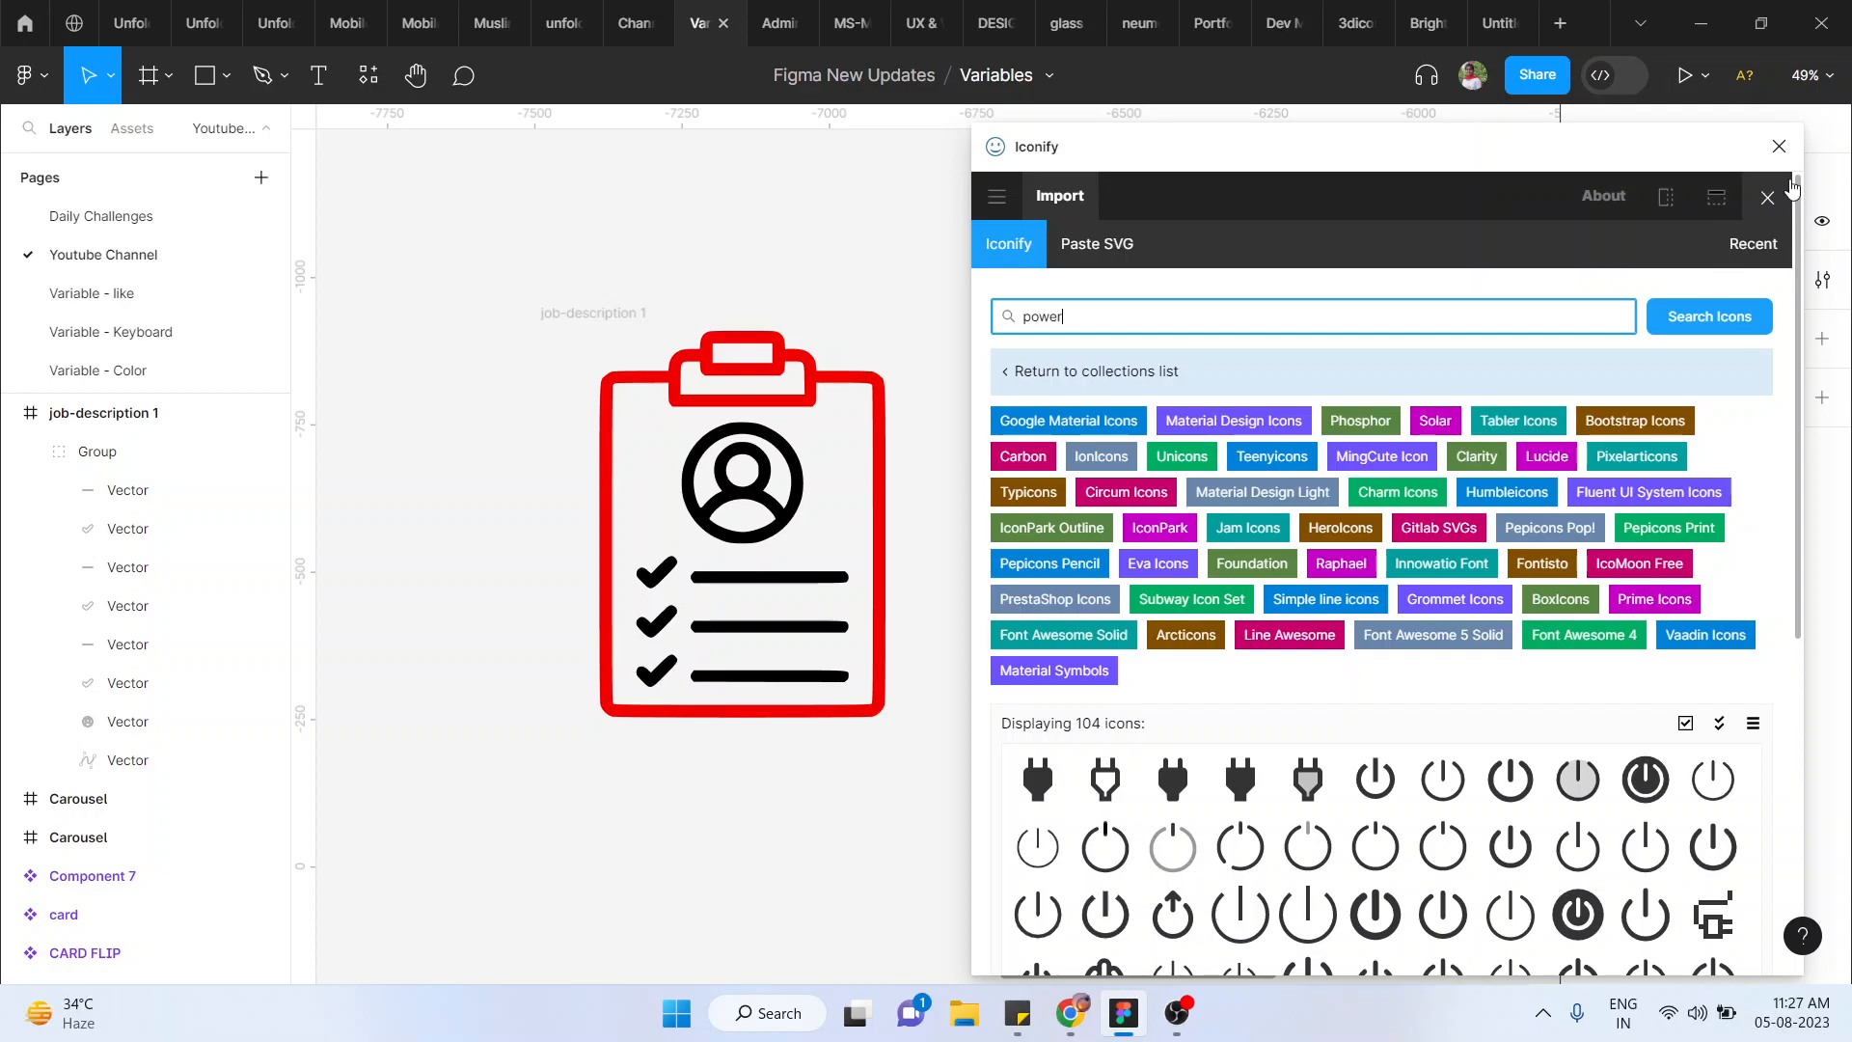
left_click(1780, 146)
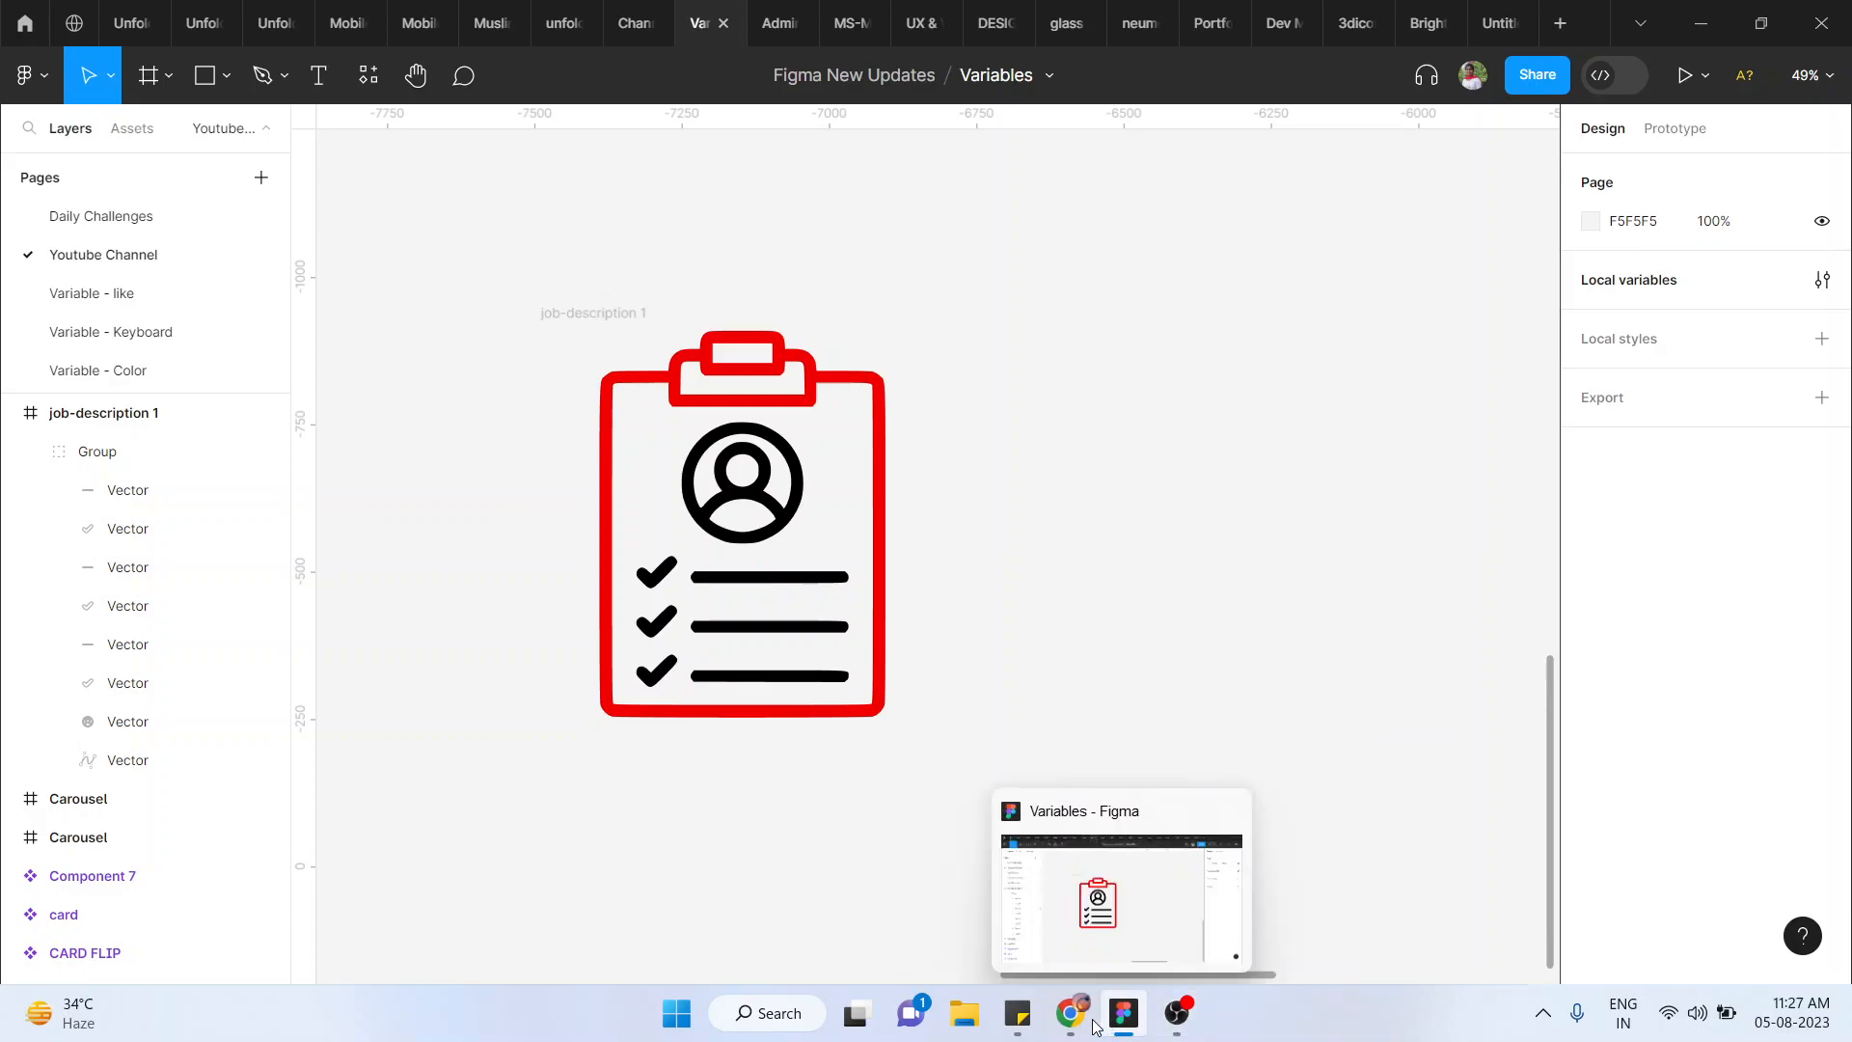
- Switch back to Chrome with the Convertio download page
mouse_move(1080, 1022)
left_click(1197, 892)
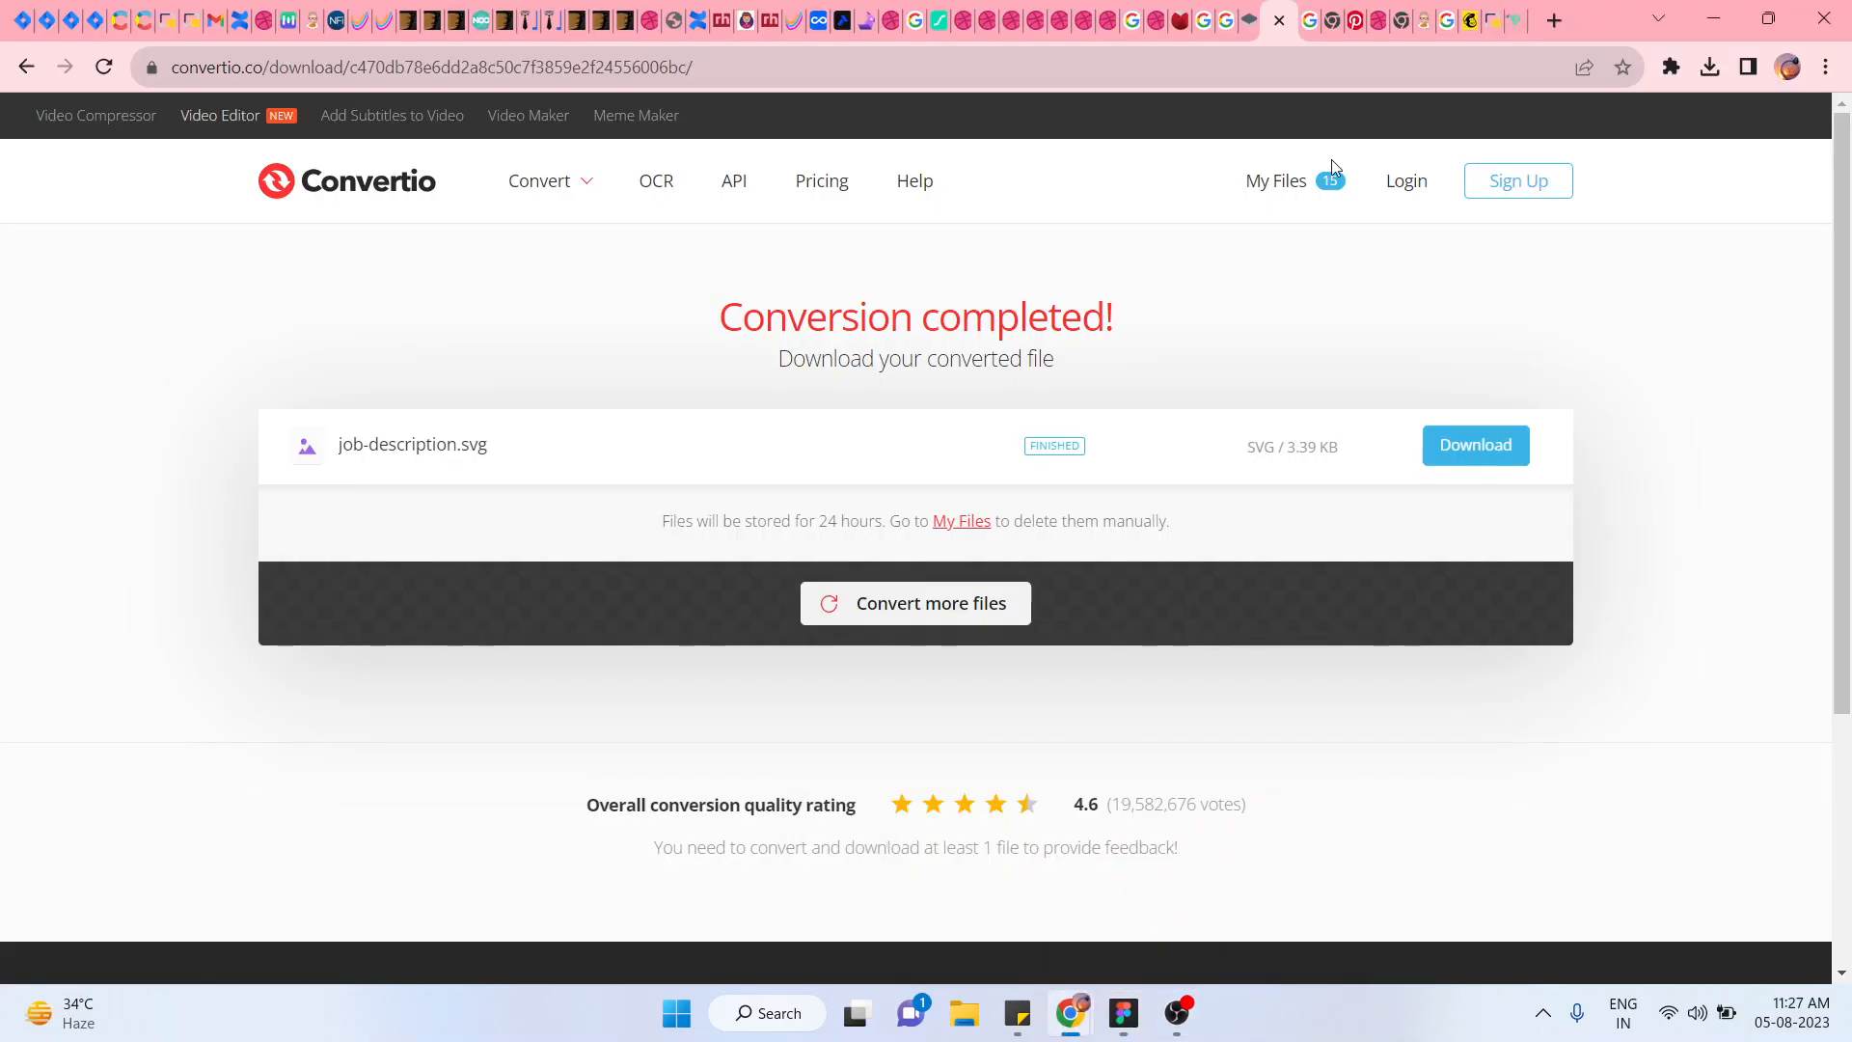